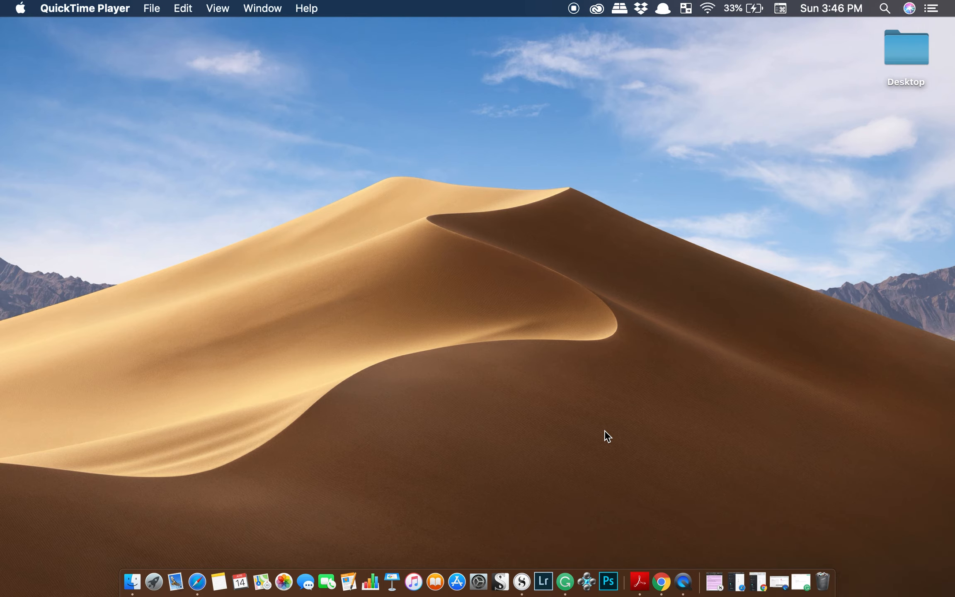
Open the Grammarly desktop app to look at its blank document, and minimize its window
{"action": "left_click", "coordinate": [565, 582]}
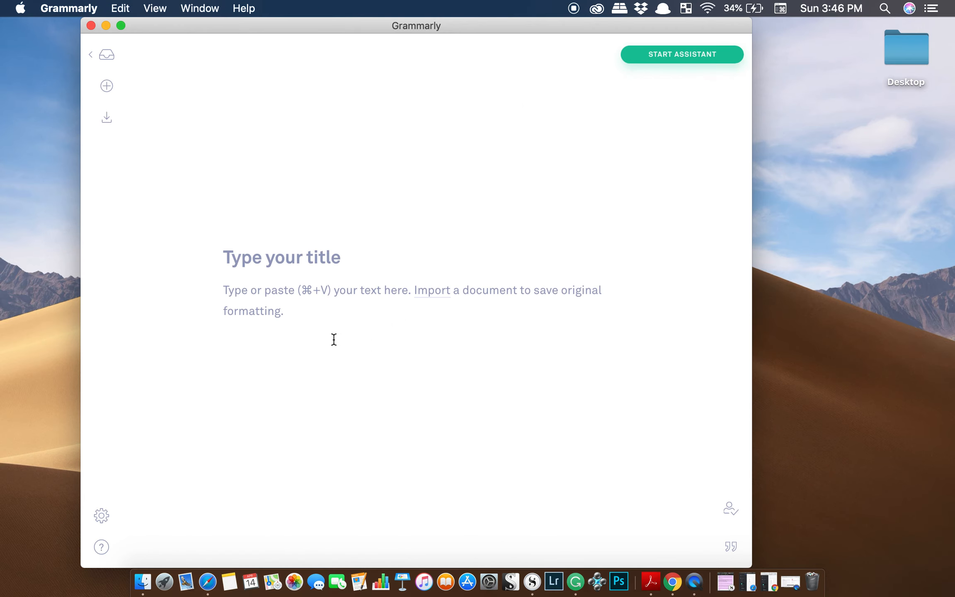
{"action": "left_click", "coordinate": [325, 324]}
{"action": "left_click", "coordinate": [106, 26]}
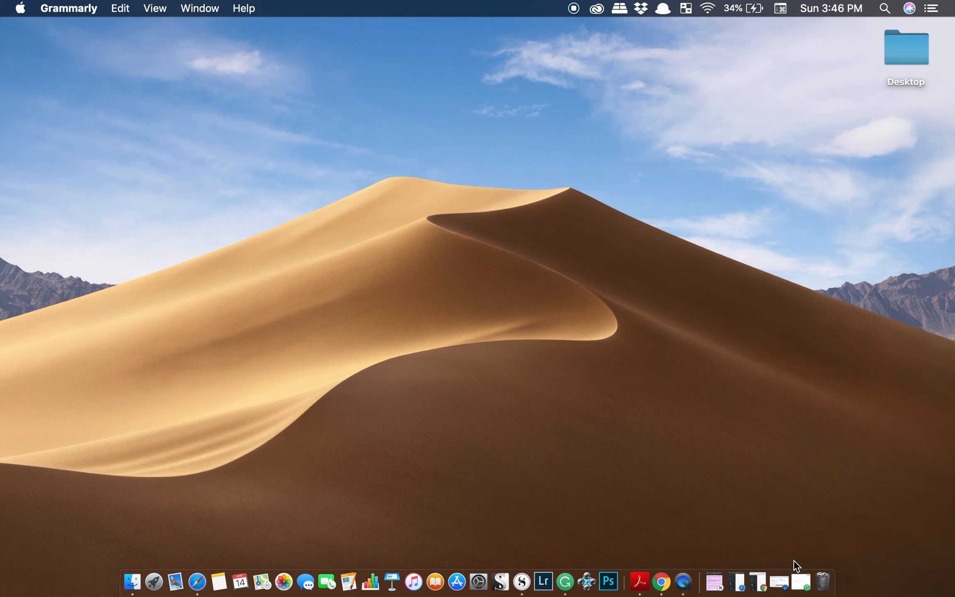
View a new blank Grammarly document in the enlarged Chrome window, and minimize the window from the home page
{"action": "left_click", "coordinate": [764, 585]}
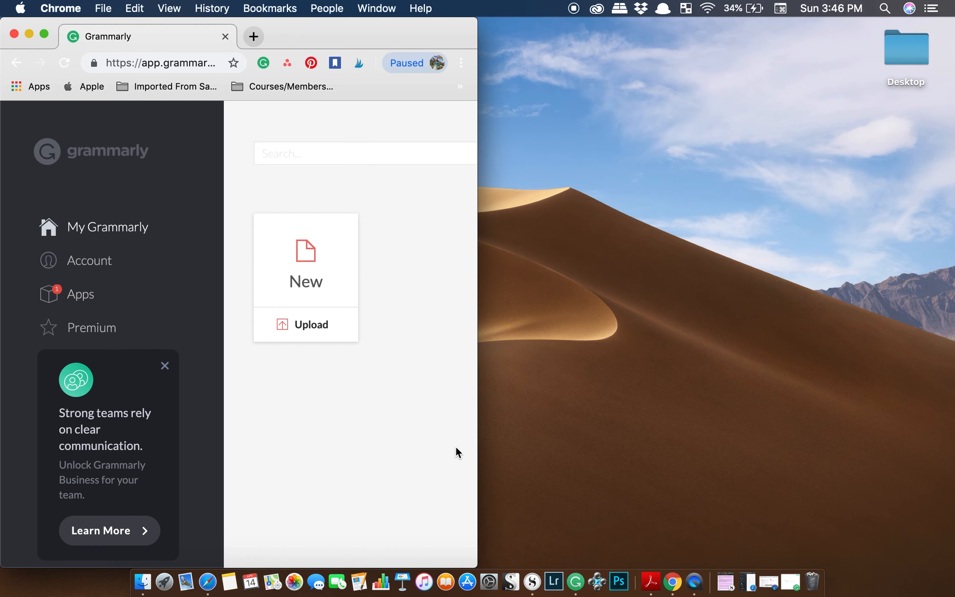
{"action": "key", "text": "ctrl+alt+Return"}
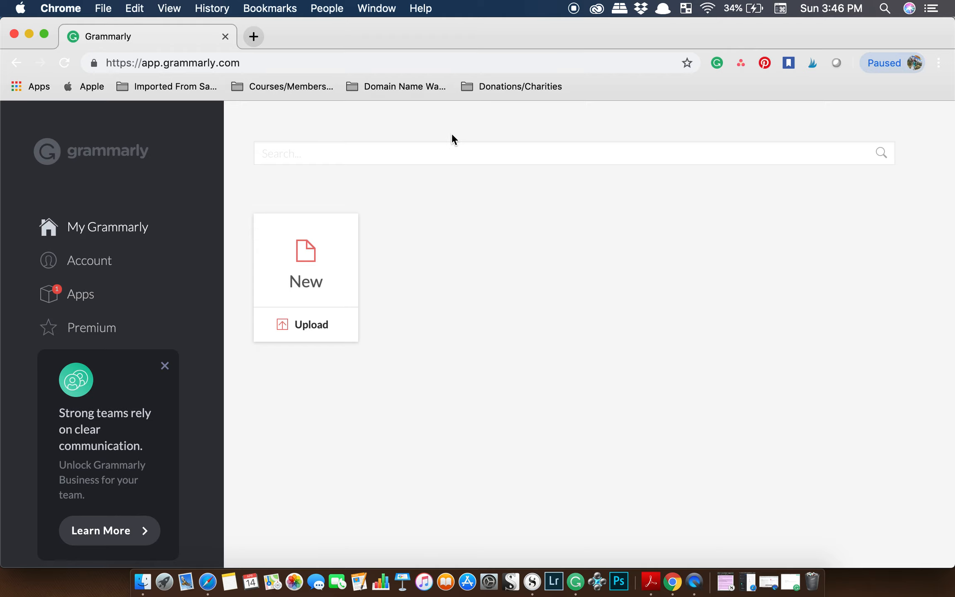
{"action": "left_click", "coordinate": [299, 270]}
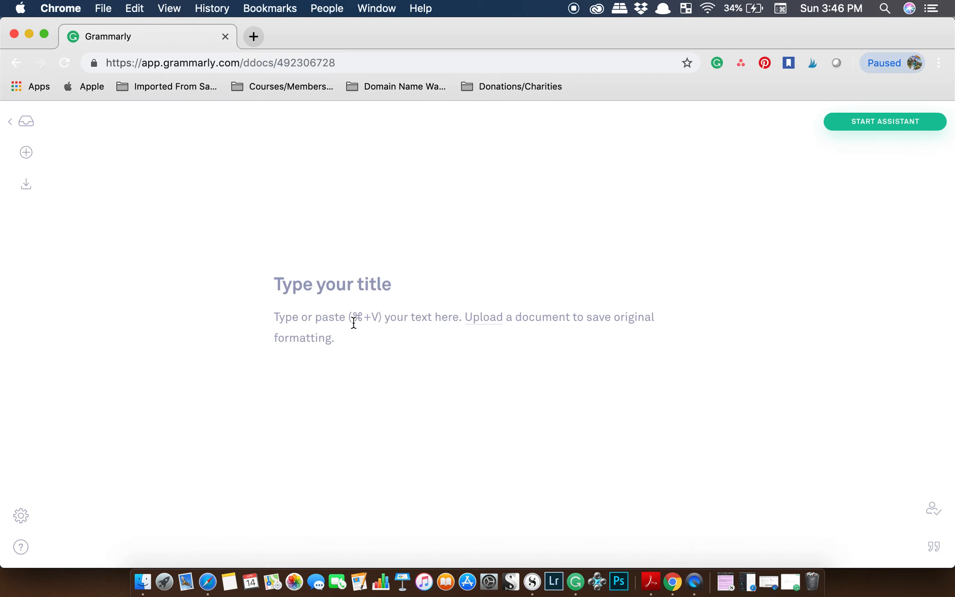
{"action": "left_click", "coordinate": [10, 126]}
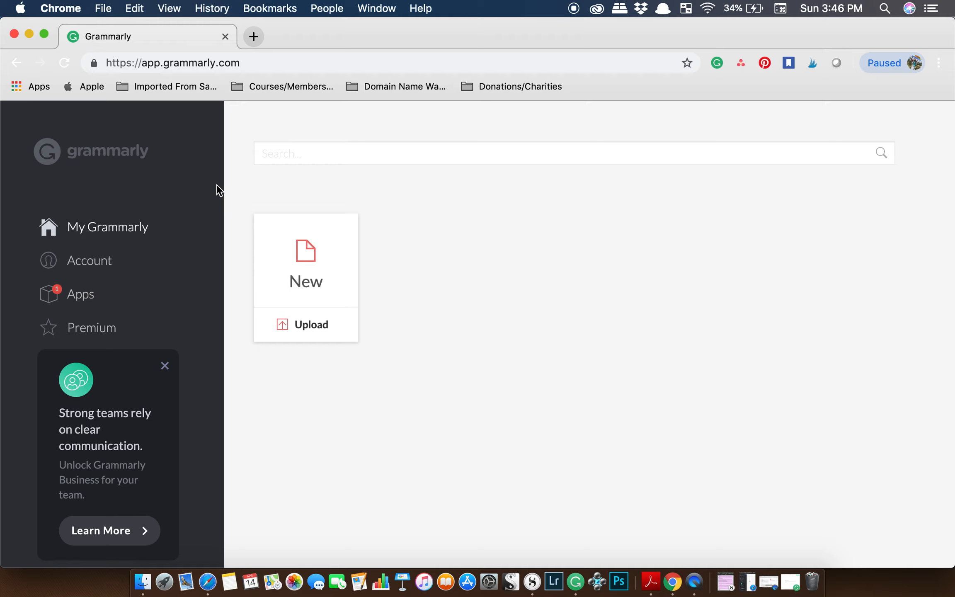
{"action": "left_click", "coordinate": [28, 33]}
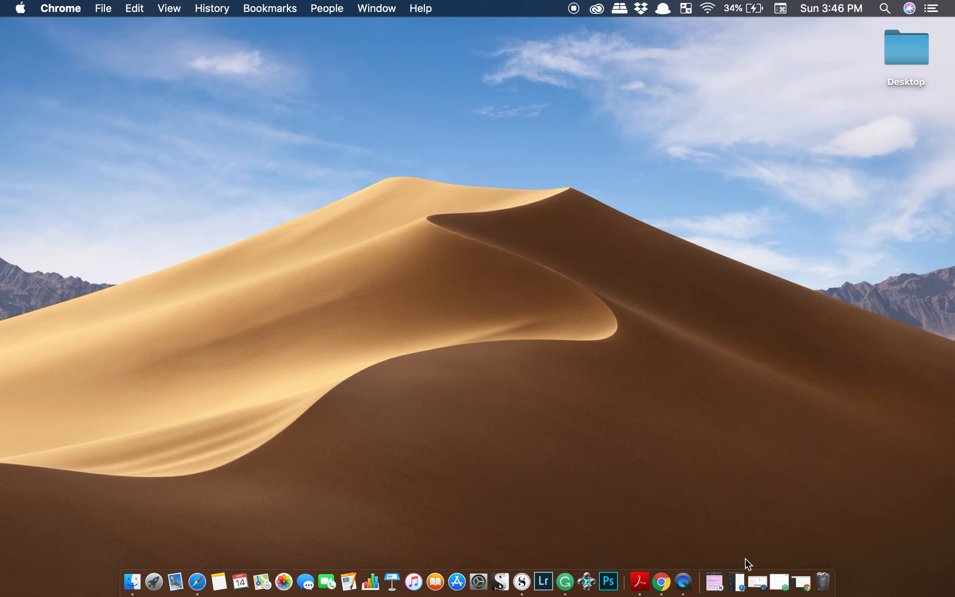
Arrange the Grammarly windows side by side, with Chrome on the left half of the desktop and Safari on the right
{"action": "left_click", "coordinate": [739, 583]}
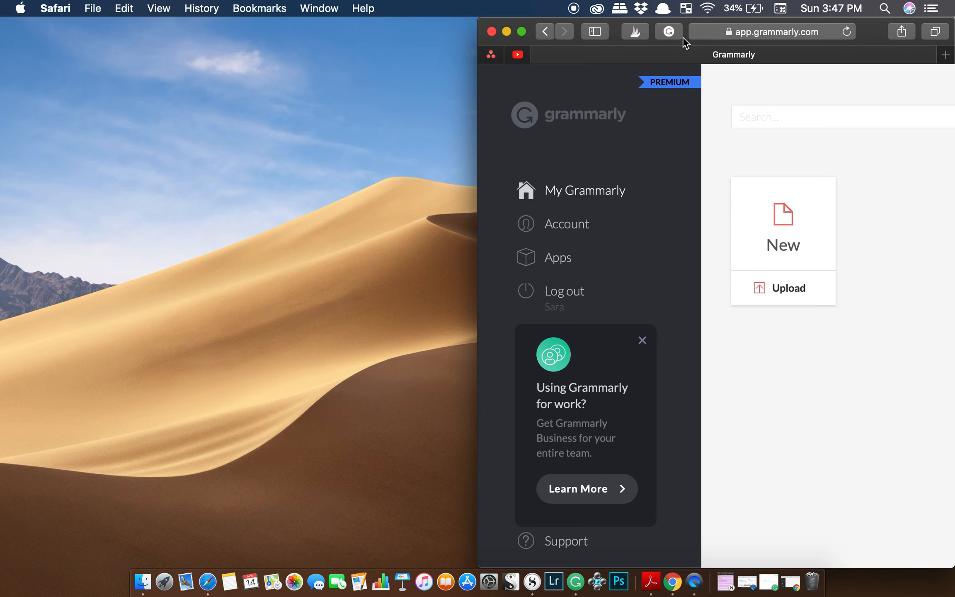
{"action": "left_click", "coordinate": [791, 583]}
{"action": "key", "text": "ctrl+alt+Left"}
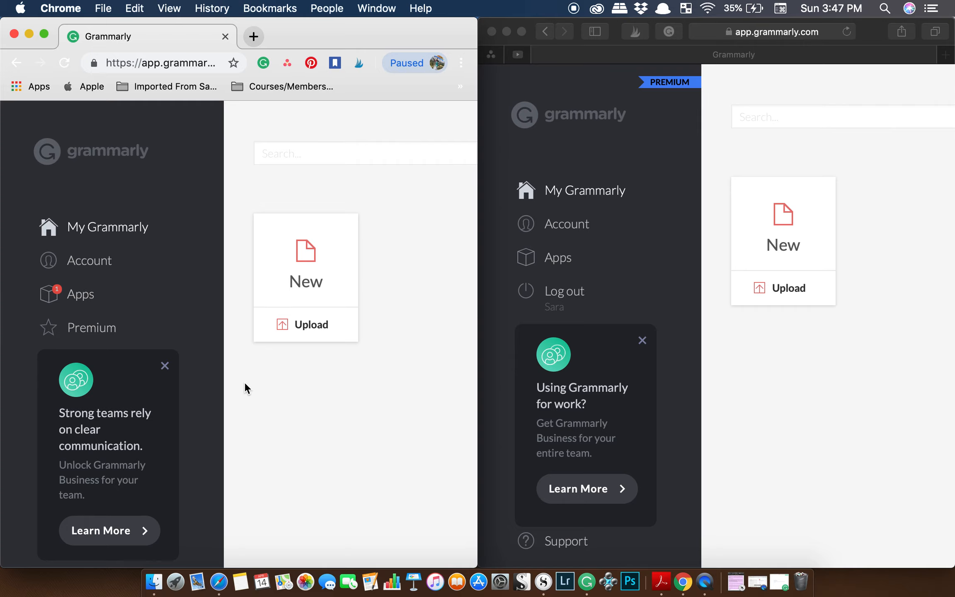
Create a new document in both the Chrome and Safari Grammarly windows and paste the sample article into each
{"action": "left_click", "coordinate": [307, 255]}
{"action": "left_click", "coordinate": [821, 232]}
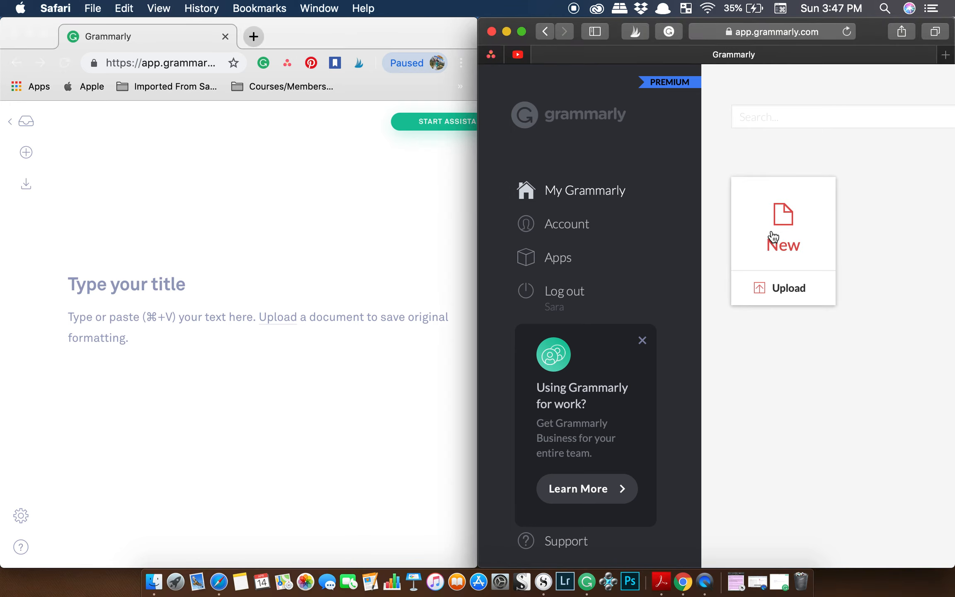
{"action": "left_click", "coordinate": [773, 236]}
{"action": "left_click", "coordinate": [128, 355]}
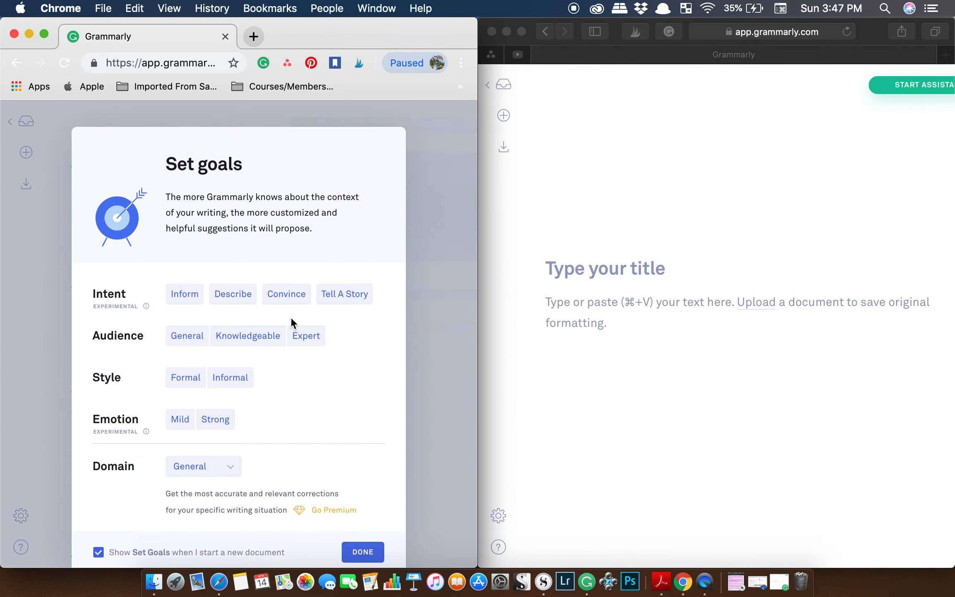
{"action": "left_click", "coordinate": [641, 315]}
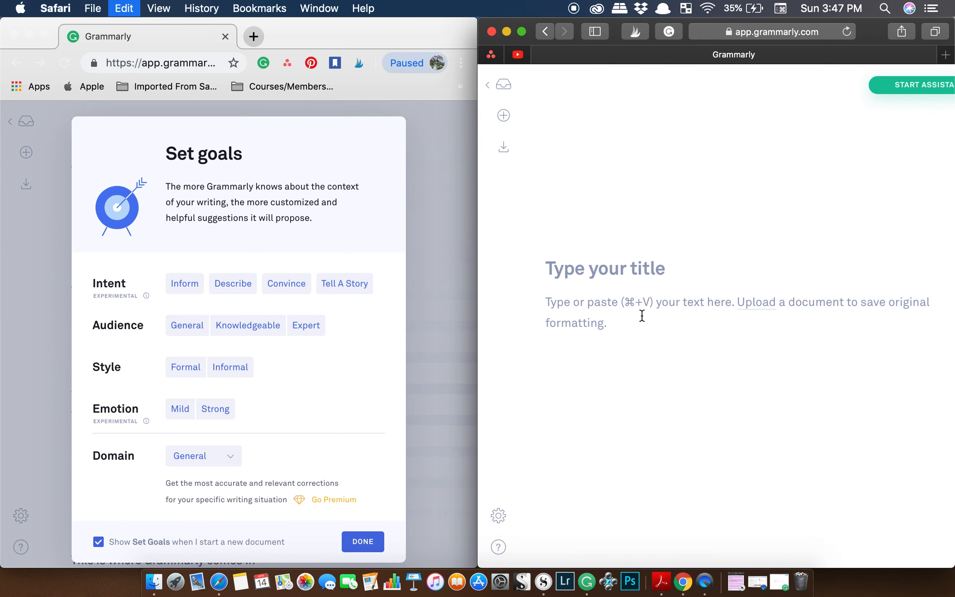
{"action": "key", "text": "super+v"}
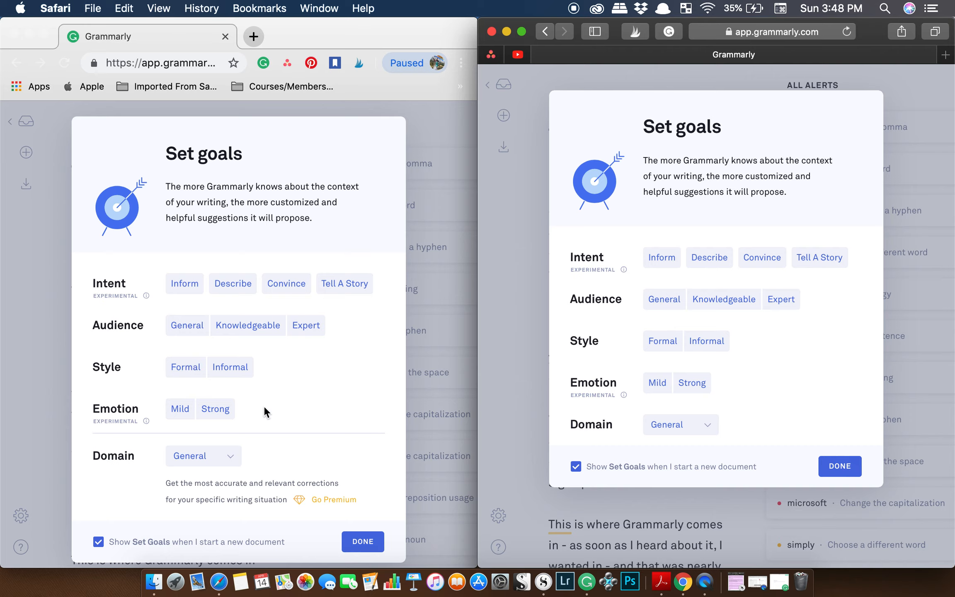
Complete the Set goals dialog in both windows with the default goals
{"action": "left_click", "coordinate": [368, 546]}
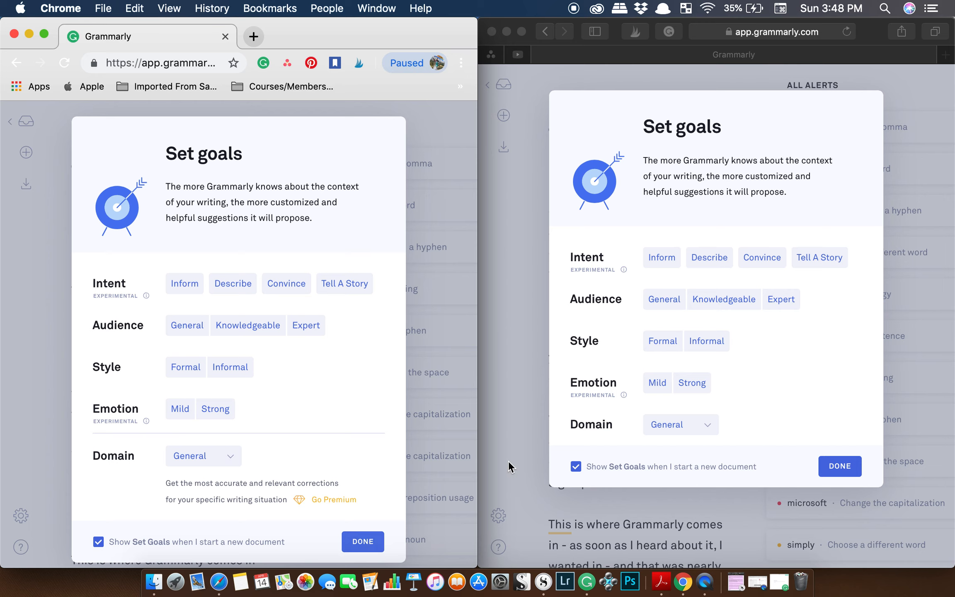
{"action": "left_click", "coordinate": [367, 541]}
{"action": "left_click", "coordinate": [849, 467]}
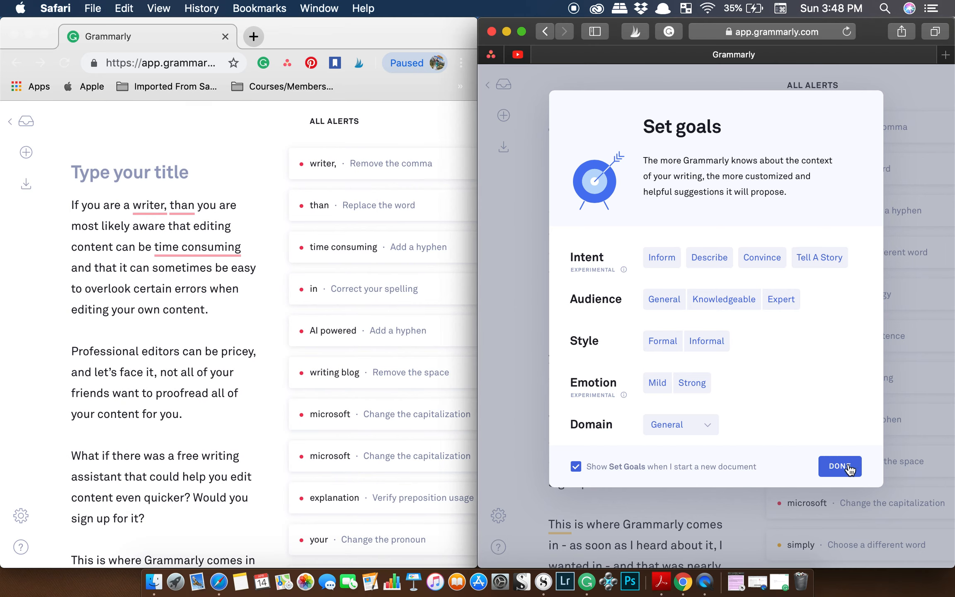
{"action": "left_click", "coordinate": [850, 467]}
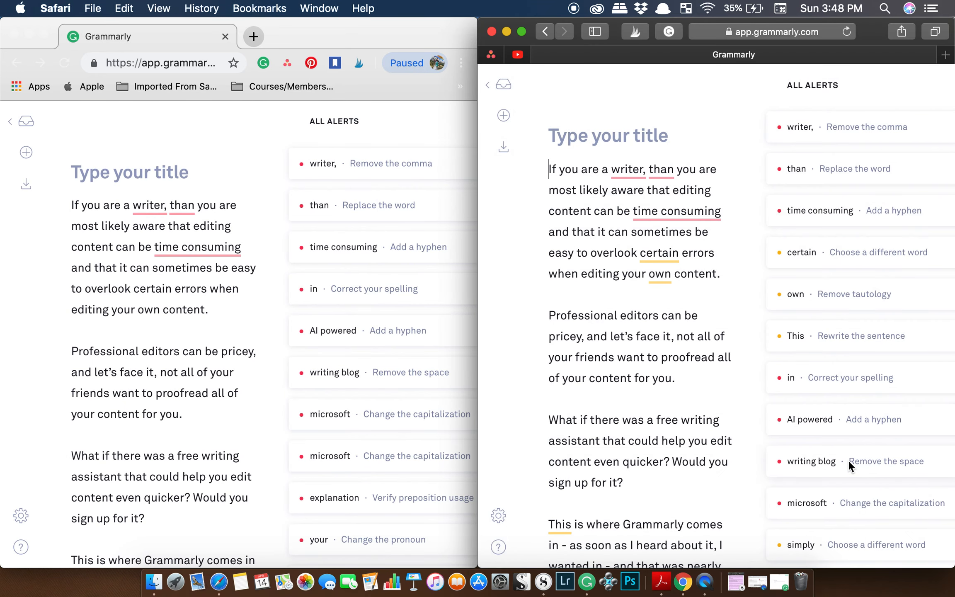
Compare the alert categories and premium alerts for the article in Chrome and Safari, viewing each window at full size
{"action": "left_click", "coordinate": [186, 301]}
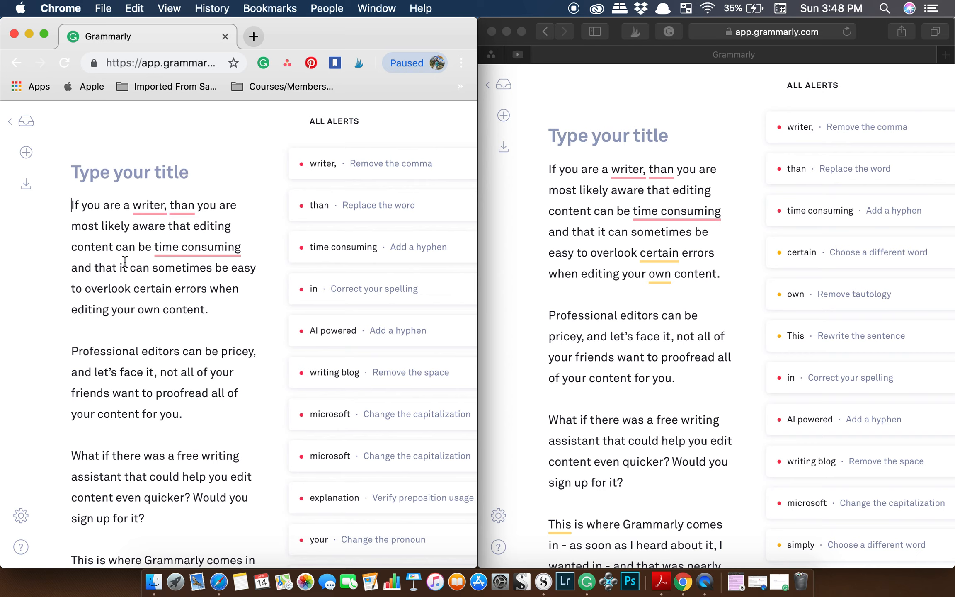
{"action": "left_click", "coordinate": [579, 293]}
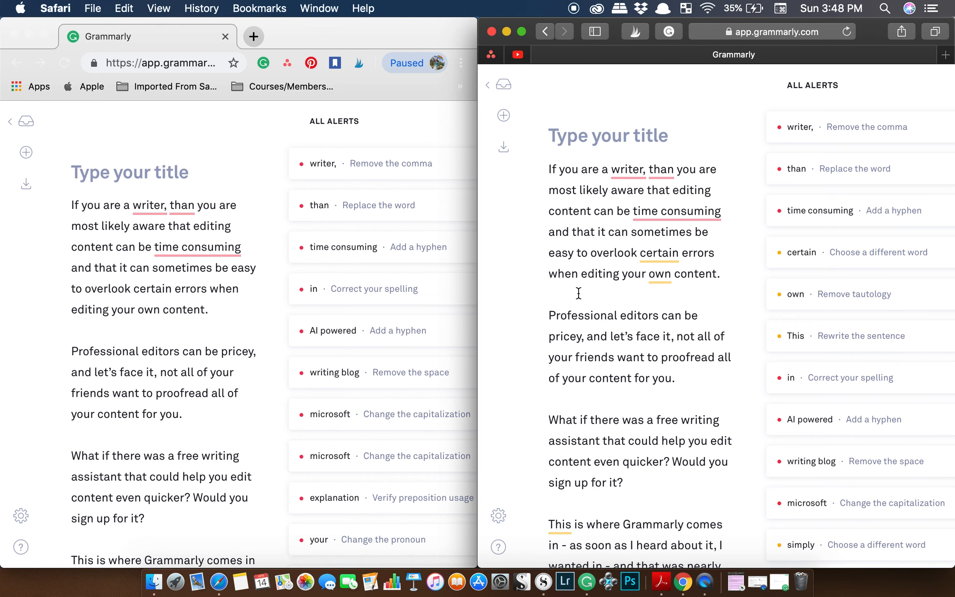
{"action": "left_click", "coordinate": [218, 318]}
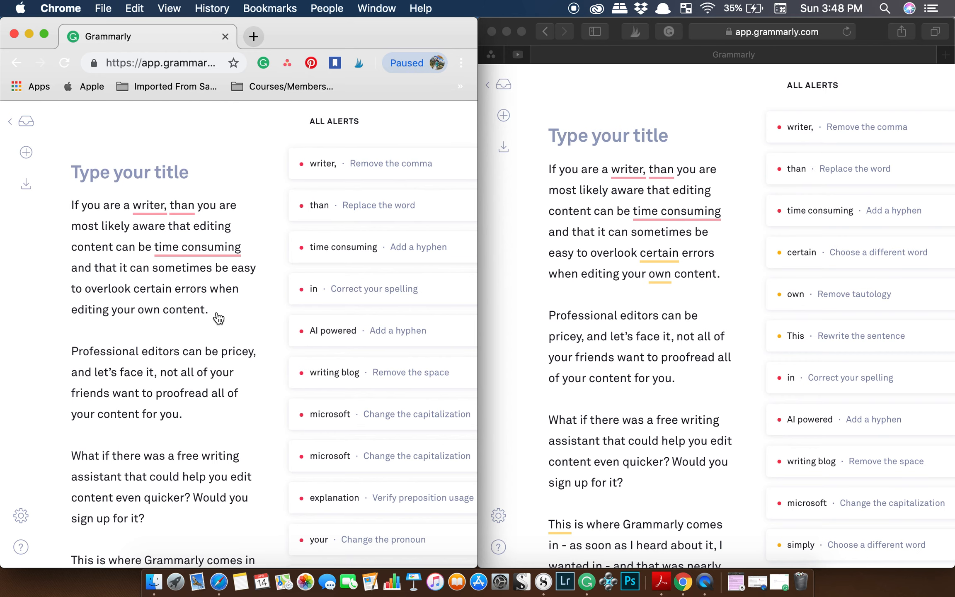
{"action": "key", "text": "ctrl+alt+Return"}
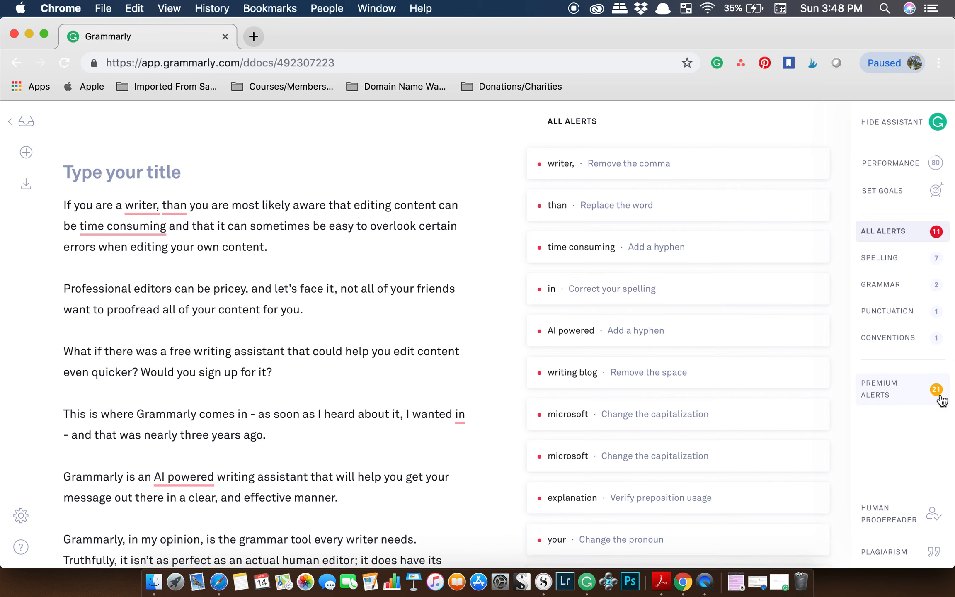
{"action": "key", "text": "ctrl+alt+Left"}
{"action": "left_click", "coordinate": [654, 364]}
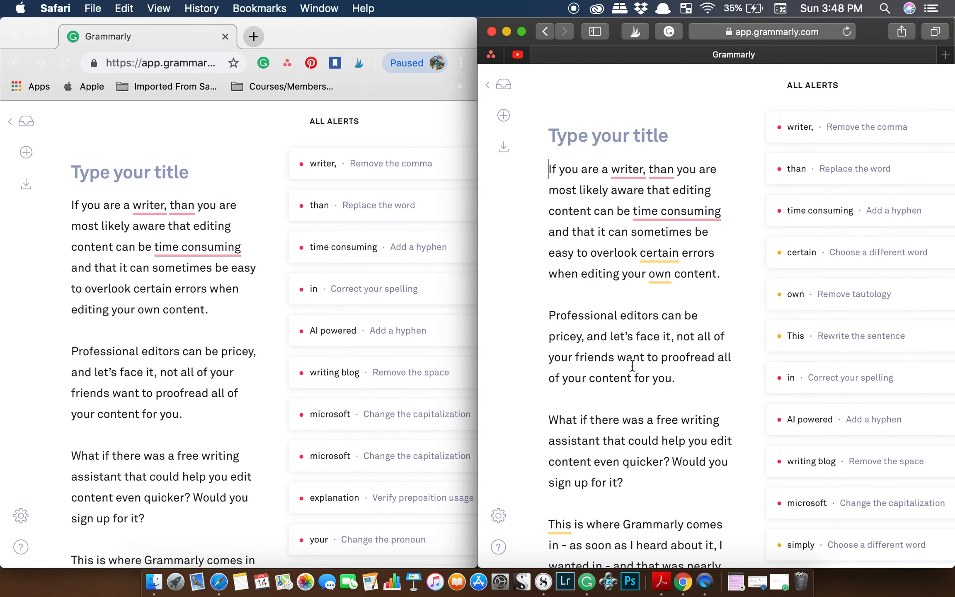
{"action": "key", "text": "ctrl+alt+Return"}
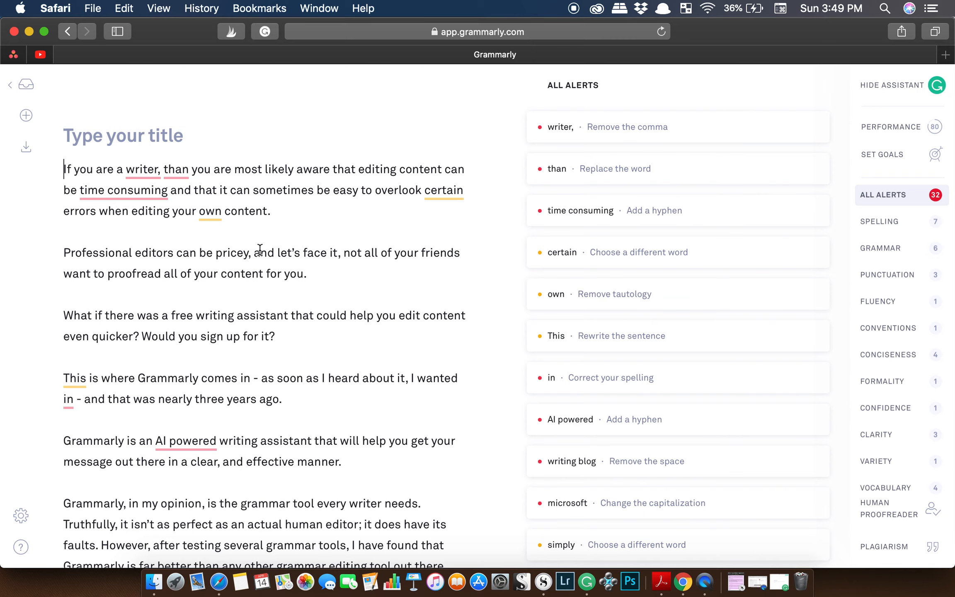
{"action": "key", "text": "ctrl+alt+Right"}
In the Chrome document's first paragraph, accept removing the comma after "writer" and hyphenating "time-consuming"
{"action": "scroll", "coordinate": [232, 269], "scroll_direction": "down", "scroll_amount": 1}
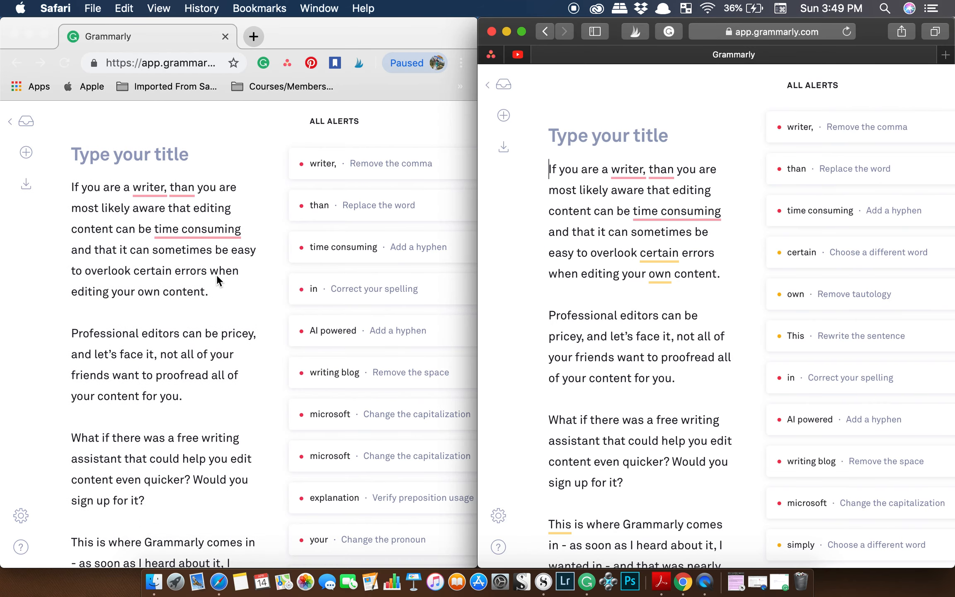
{"action": "left_click", "coordinate": [117, 213]}
{"action": "left_click", "coordinate": [155, 189]}
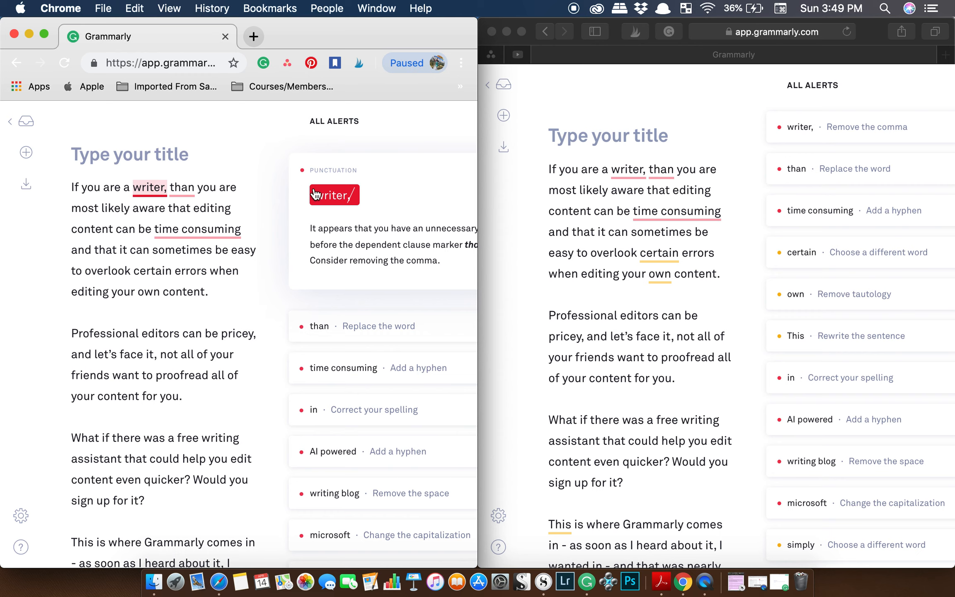
{"action": "left_click", "coordinate": [337, 202]}
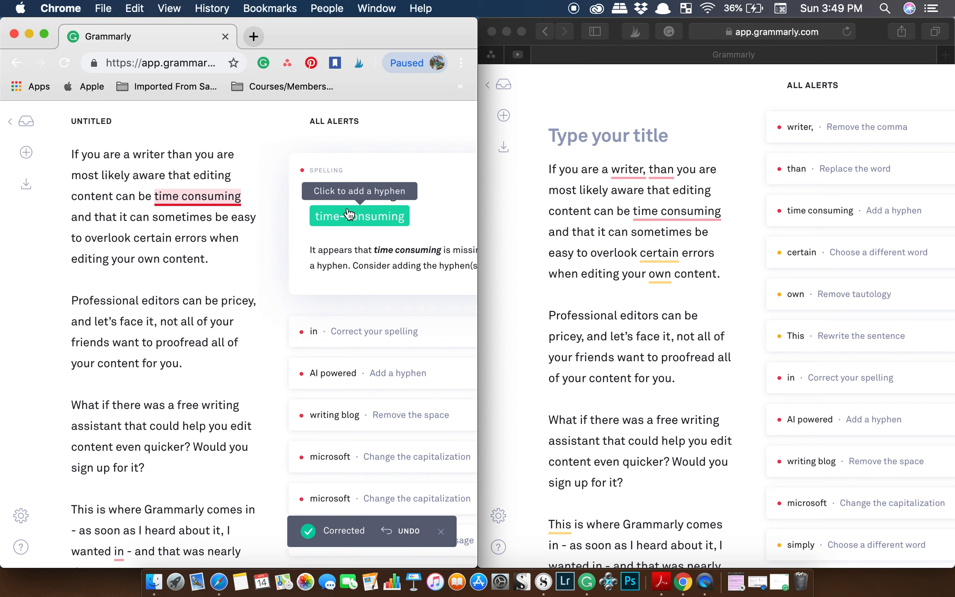
{"action": "left_click", "coordinate": [348, 214]}
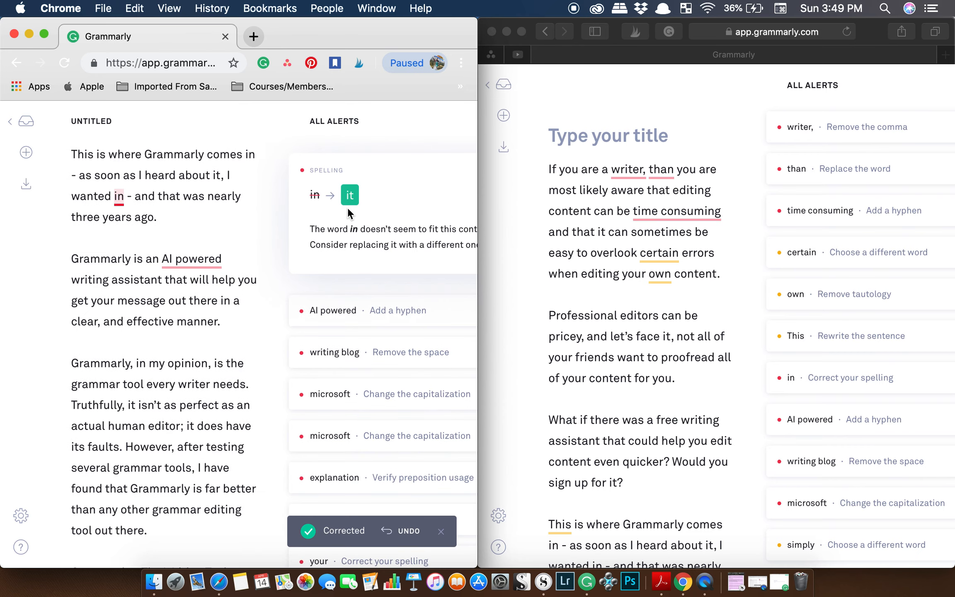
{"action": "scroll", "coordinate": [118, 205], "scroll_direction": "up", "scroll_amount": 10}
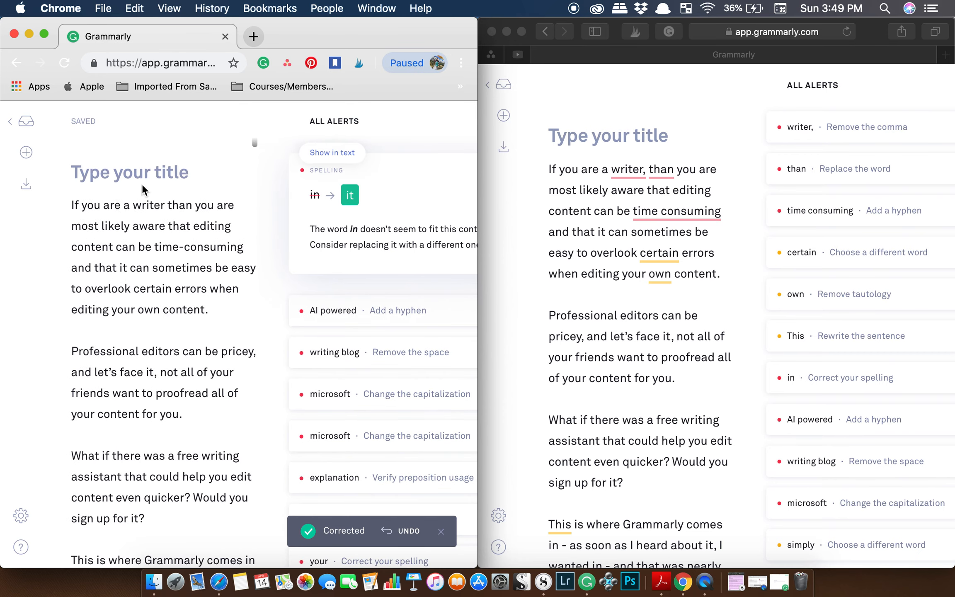
In the Safari document, inspect the vocabulary suggestion for "certain" and accept removing the tautology "own"
{"action": "left_click", "coordinate": [147, 289]}
{"action": "left_click", "coordinate": [592, 288]}
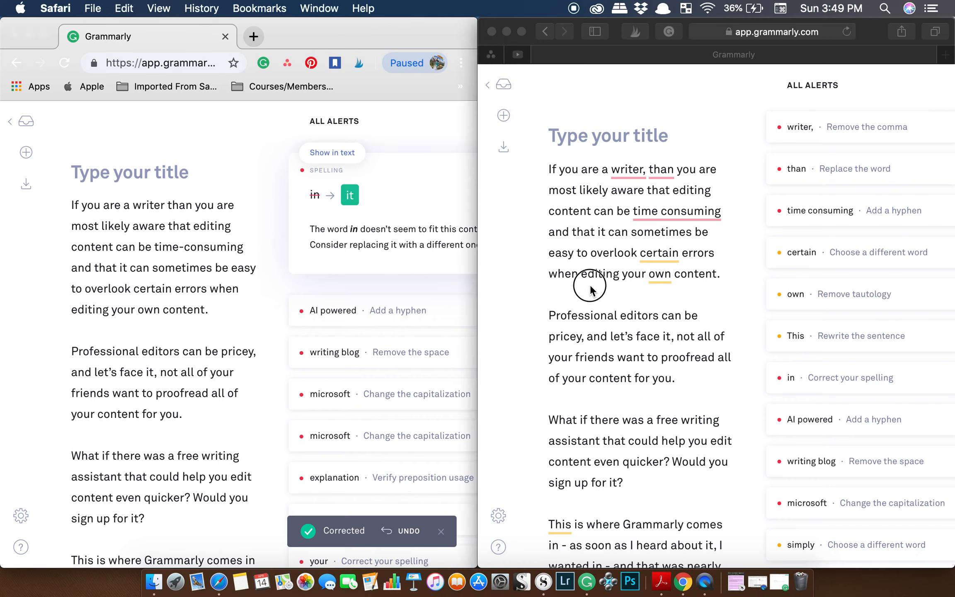
{"action": "left_click", "coordinate": [657, 254]}
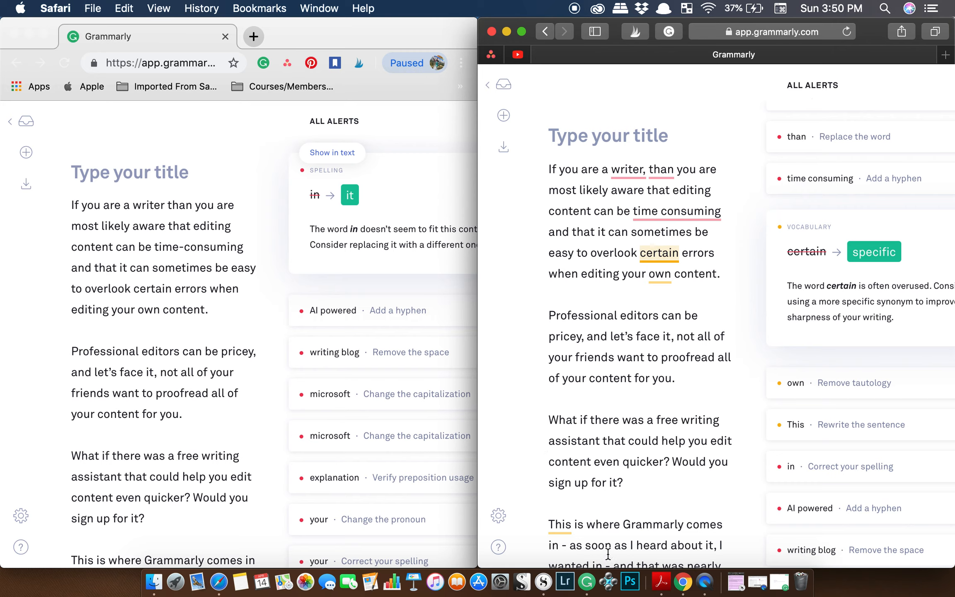
{"action": "left_click", "coordinate": [663, 271]}
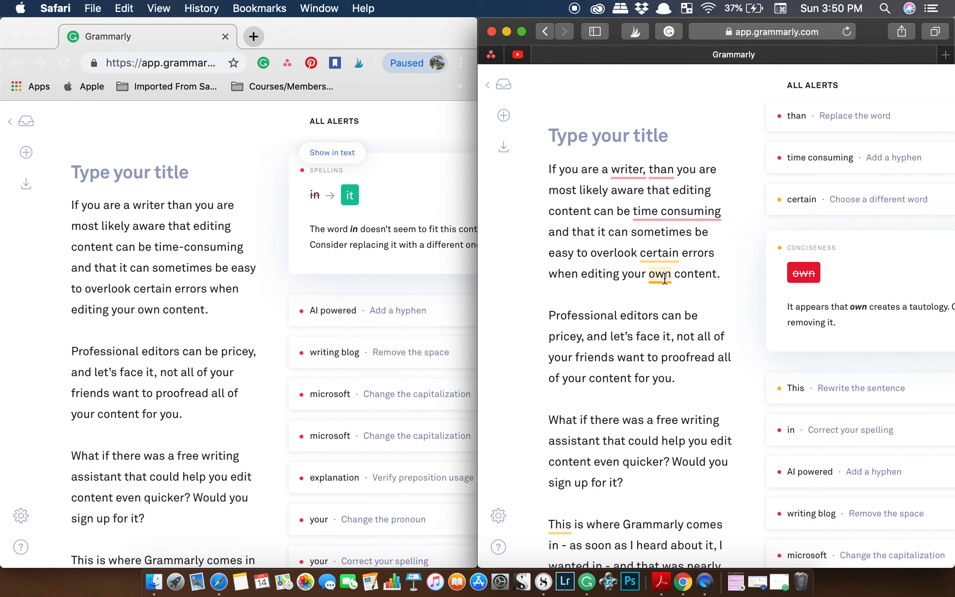
{"action": "left_click", "coordinate": [803, 276]}
Compare how "This" in the sentence "This is where Grammarly comes in" is flagged in the Chrome and Safari documents
{"action": "scroll", "coordinate": [519, 366], "scroll_direction": "down", "scroll_amount": 2}
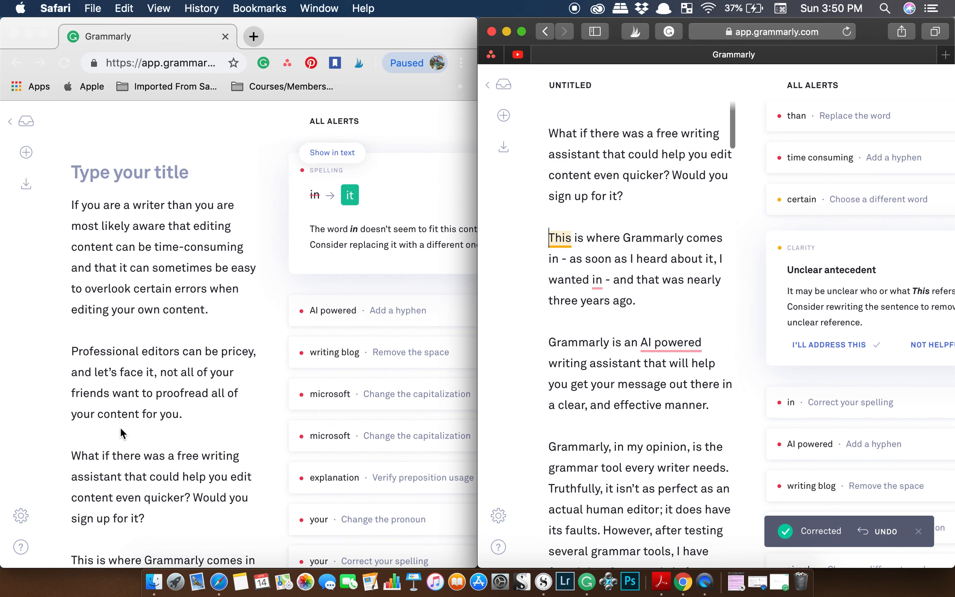
{"action": "scroll", "coordinate": [120, 427], "scroll_direction": "down", "scroll_amount": 5}
{"action": "scroll", "coordinate": [120, 427], "scroll_direction": "down", "scroll_amount": 5}
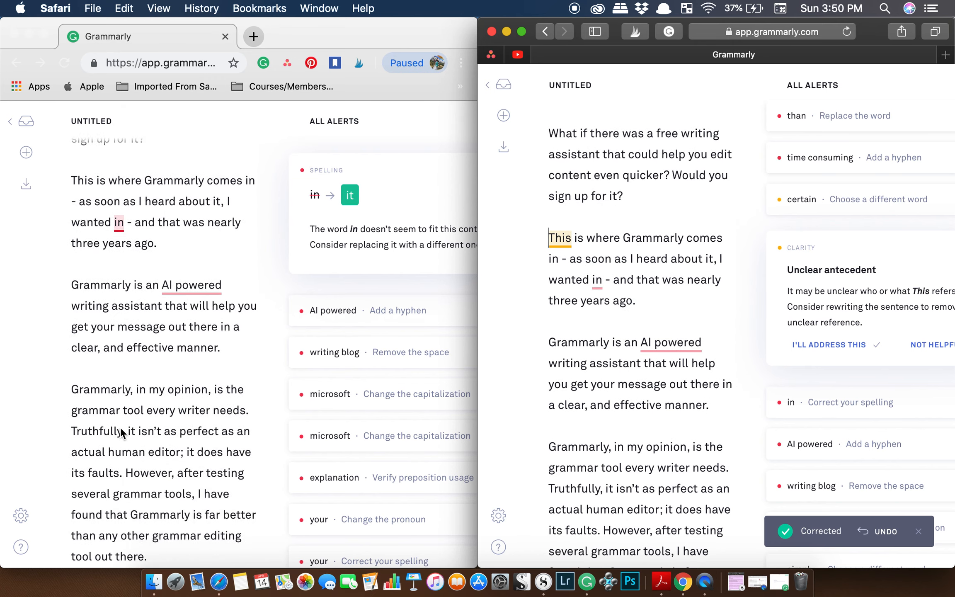
{"action": "left_click", "coordinate": [82, 175]}
{"action": "left_click", "coordinate": [601, 240]}
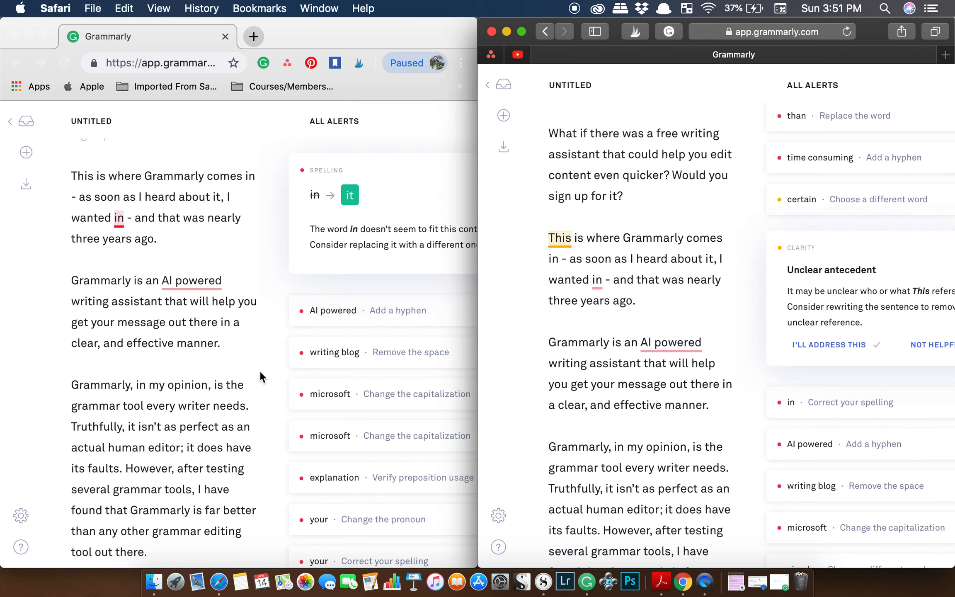
Accept the suggested hyphen for "AI powered" in the Chrome document
{"action": "scroll", "coordinate": [192, 352], "scroll_direction": "down", "scroll_amount": 3}
{"action": "left_click", "coordinate": [184, 218]}
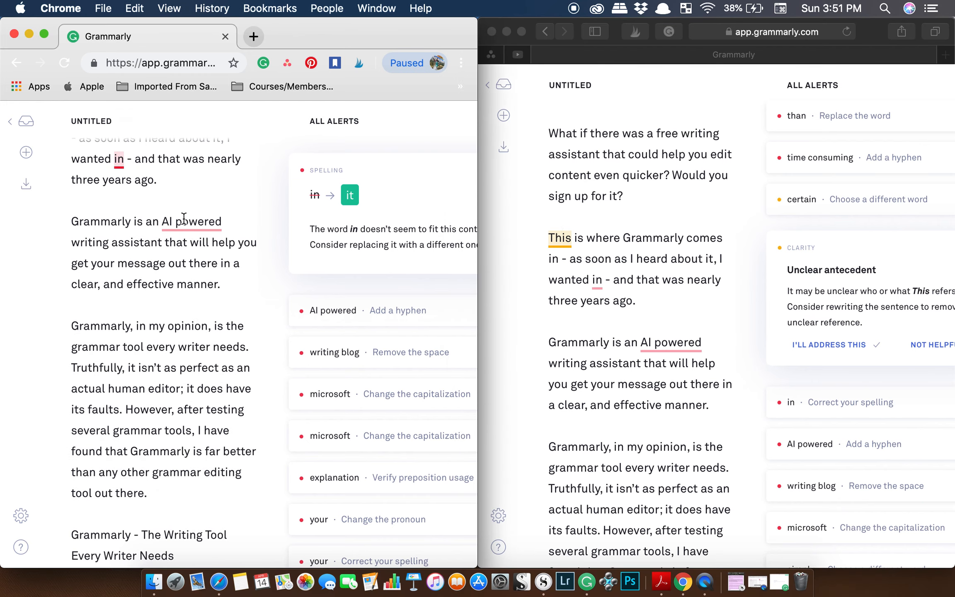
{"action": "left_click", "coordinate": [435, 238]}
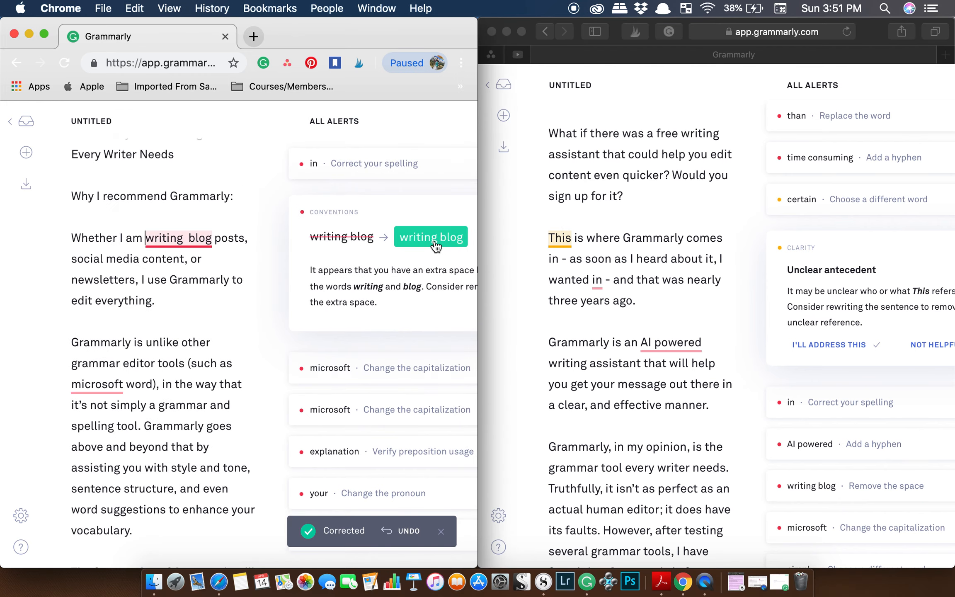
In the Safari document, accept the removal of the extra space in "writing blog"
{"action": "scroll", "coordinate": [553, 432], "scroll_direction": "down", "scroll_amount": 15}
{"action": "scroll", "coordinate": [554, 433], "scroll_direction": "down", "scroll_amount": 3}
{"action": "left_click", "coordinate": [671, 160]}
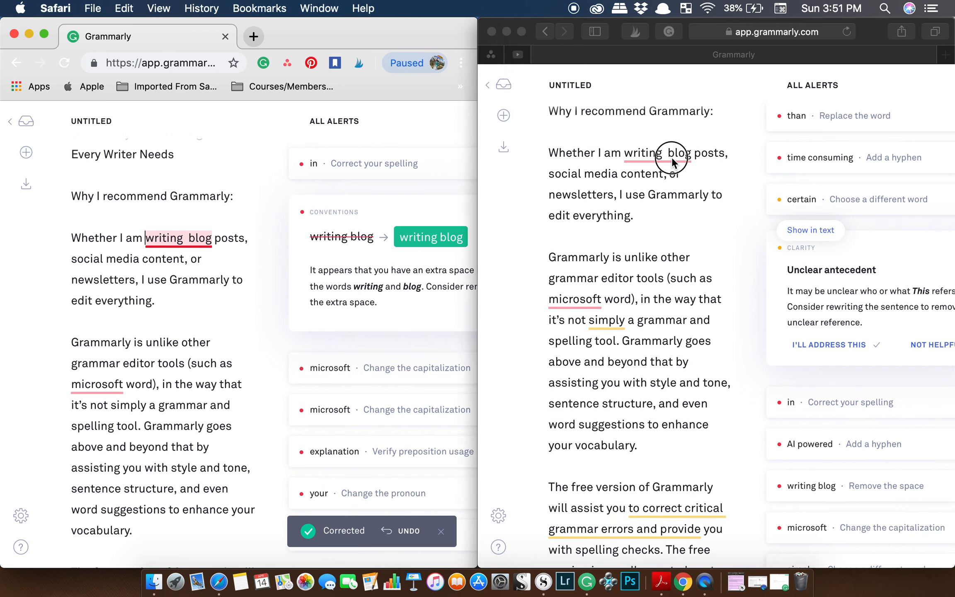
{"action": "left_click", "coordinate": [937, 210]}
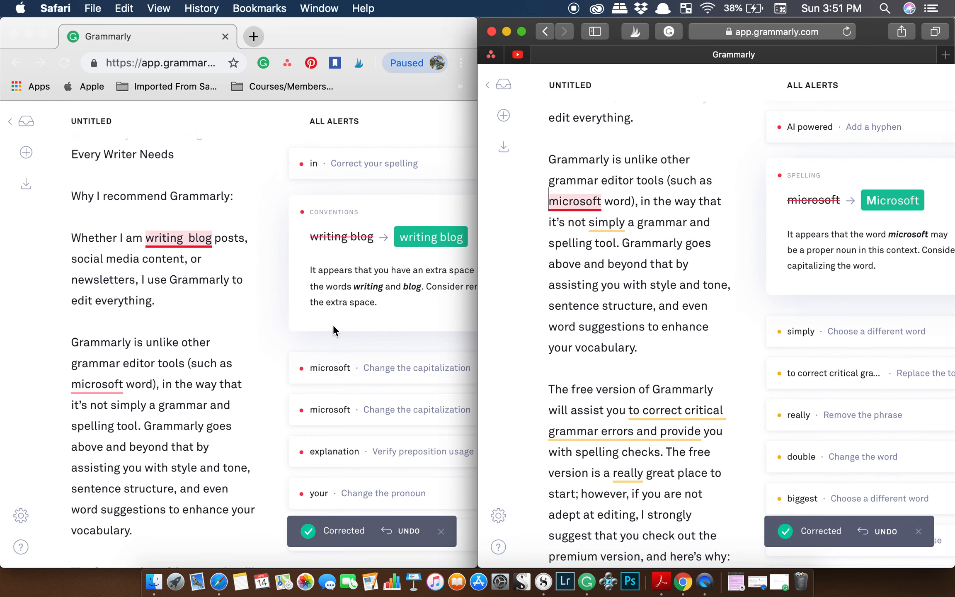
In the Safari paragraph on other grammar editor tools, accept capitalizing "Microsoft" and replacing "simply" with "merely"
{"action": "scroll", "coordinate": [217, 335], "scroll_direction": "down", "scroll_amount": 5}
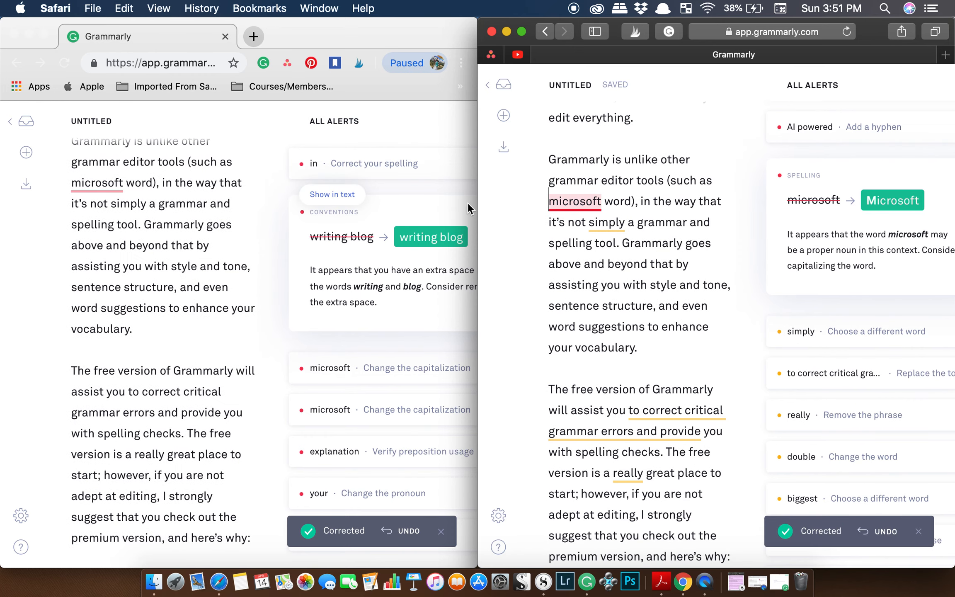
{"action": "left_click", "coordinate": [904, 206]}
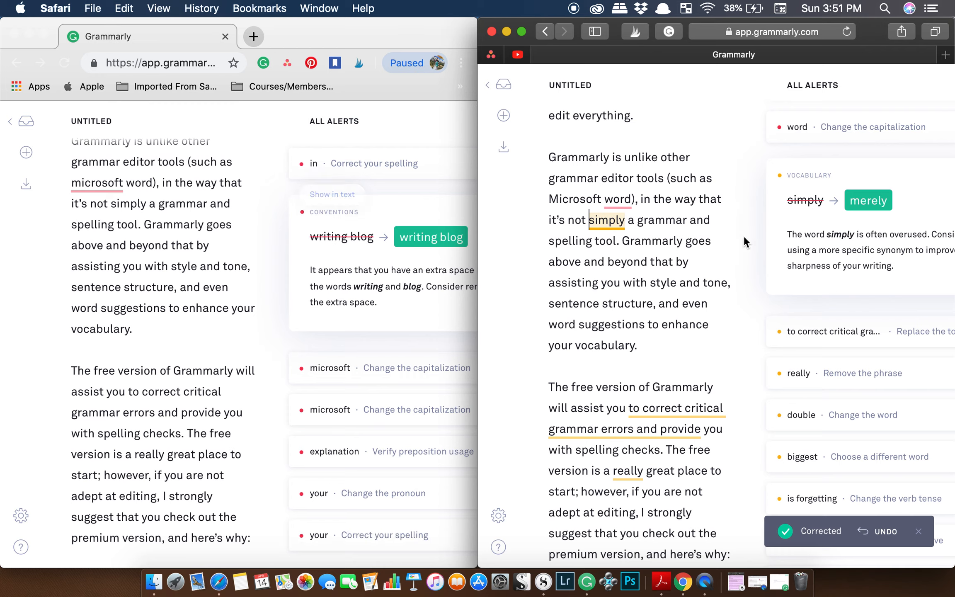
{"action": "left_click", "coordinate": [888, 209]}
Enlarge the Safari window and accept "in correcting critical grammar errors and providing" in the free version paragraph
{"action": "scroll", "coordinate": [667, 257], "scroll_direction": "down", "scroll_amount": 5}
{"action": "scroll", "coordinate": [668, 257], "scroll_direction": "up", "scroll_amount": 5}
{"action": "scroll", "coordinate": [603, 266], "scroll_direction": "down", "scroll_amount": 5}
{"action": "scroll", "coordinate": [150, 412], "scroll_direction": "down", "scroll_amount": 1}
{"action": "scroll", "coordinate": [149, 410], "scroll_direction": "down", "scroll_amount": 5}
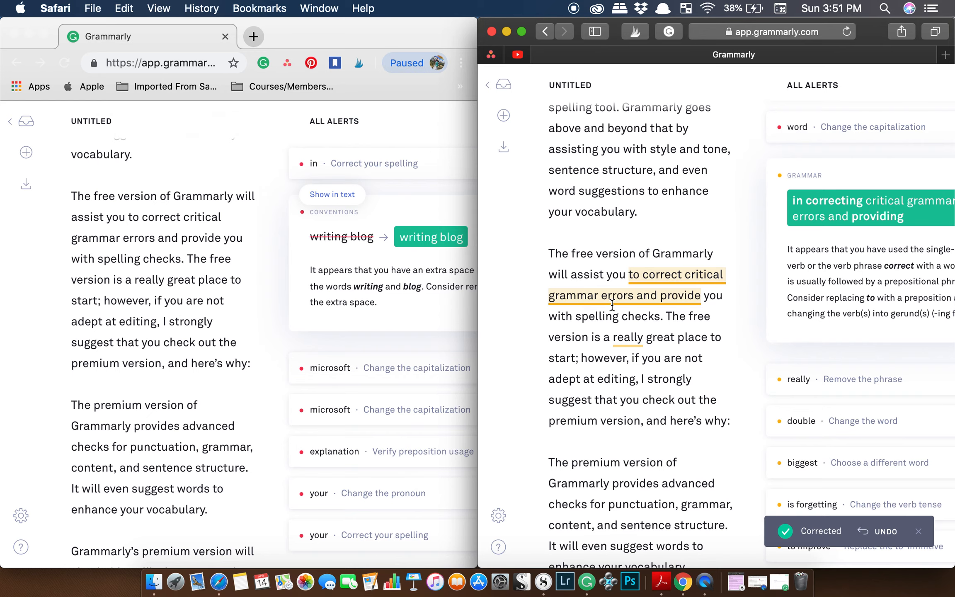
{"action": "key", "text": "alt+super+f"}
{"action": "scroll", "coordinate": [143, 278], "scroll_direction": "up", "scroll_amount": 6}
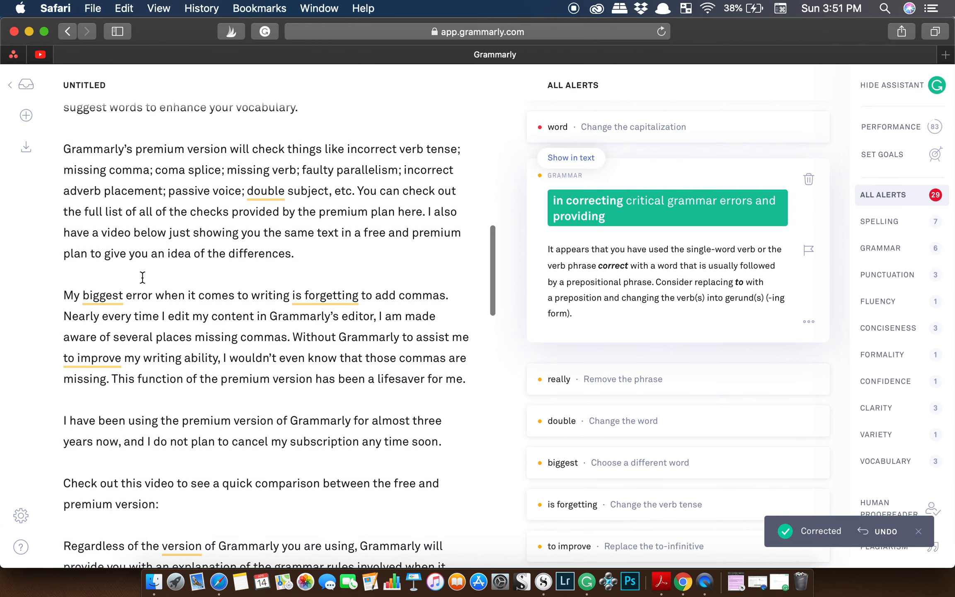
{"action": "scroll", "coordinate": [142, 277], "scroll_direction": "up", "scroll_amount": 5}
{"action": "scroll", "coordinate": [142, 278], "scroll_direction": "up", "scroll_amount": 1}
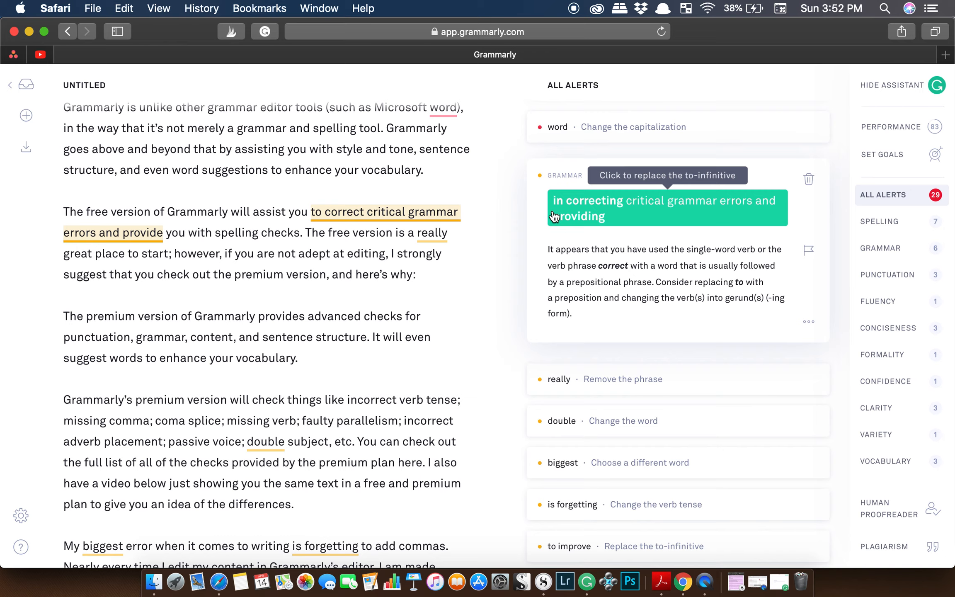
{"action": "left_click", "coordinate": [586, 214]}
Accept the conciseness suggestion to remove "really" before "great place to start" in the Safari document
{"action": "scroll", "coordinate": [278, 261], "scroll_direction": "up", "scroll_amount": 2}
{"action": "scroll", "coordinate": [279, 260], "scroll_direction": "down", "scroll_amount": 2}
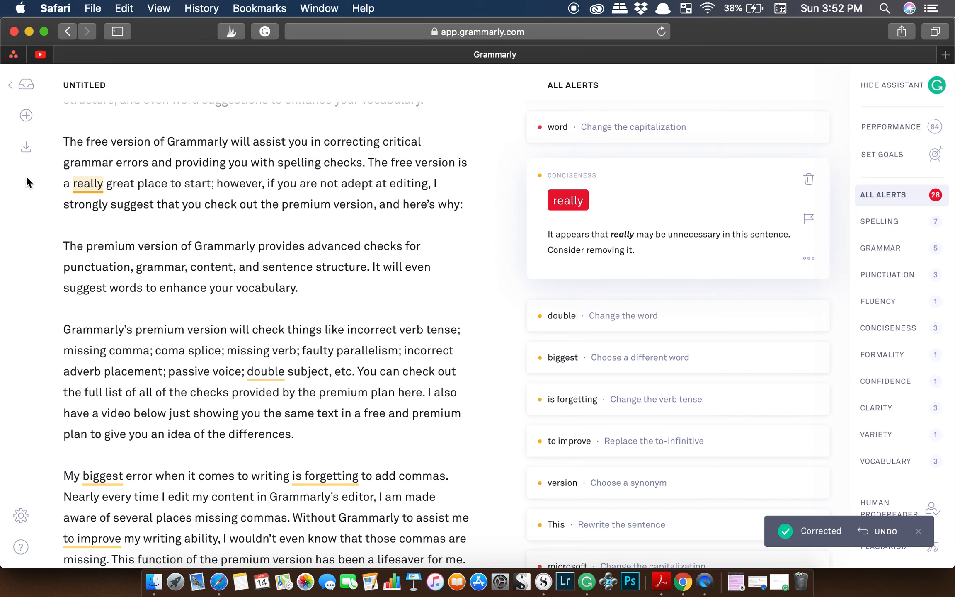
{"action": "left_click", "coordinate": [568, 200]}
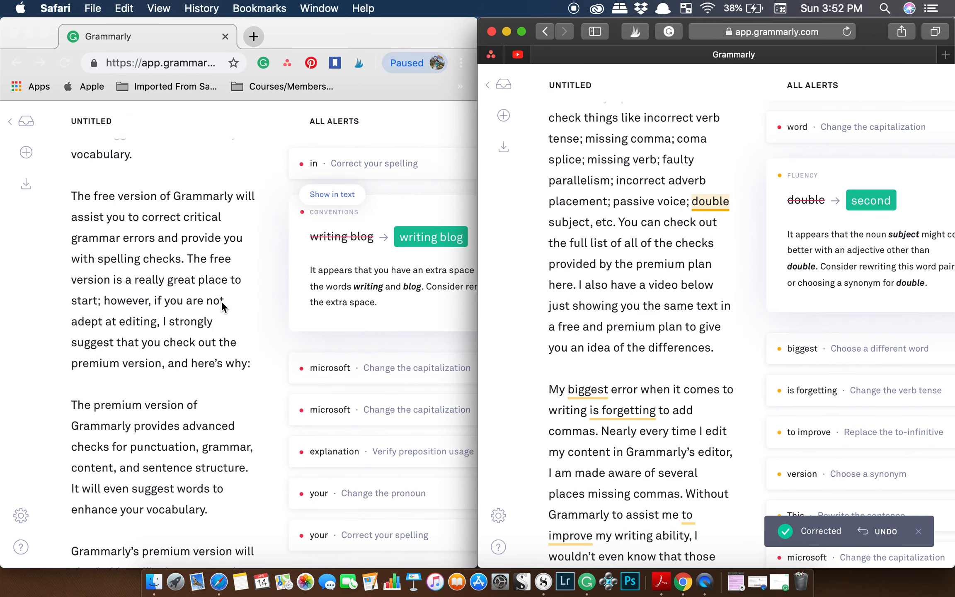
Examine the fluency suggestion for "double" in the Safari document and compare it with the same paragraph in Chrome
{"action": "scroll", "coordinate": [655, 329], "scroll_direction": "up", "scroll_amount": 4}
{"action": "scroll", "coordinate": [655, 328], "scroll_direction": "down", "scroll_amount": 2}
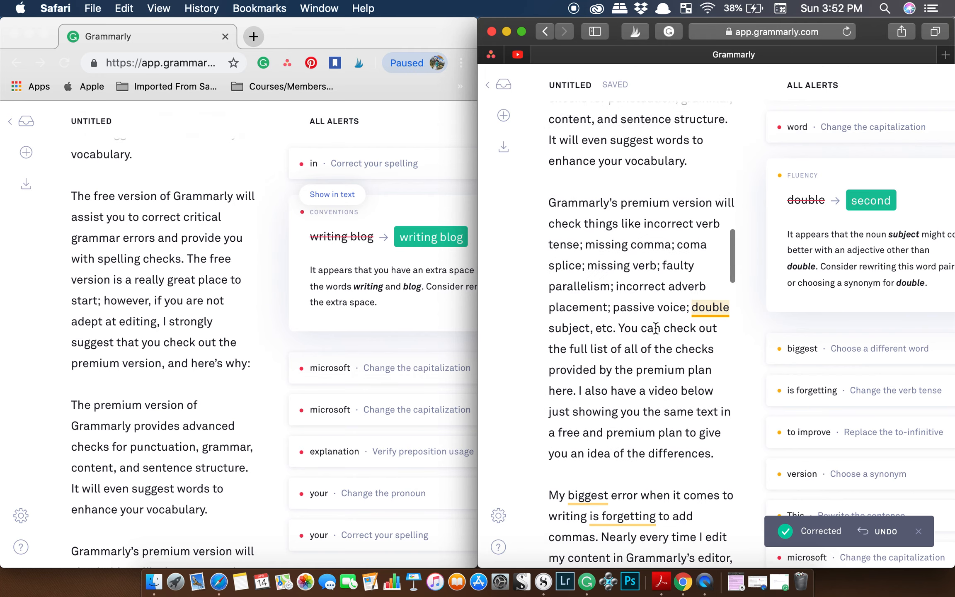
{"action": "scroll", "coordinate": [54, 425], "scroll_direction": "down", "scroll_amount": 1}
{"action": "scroll", "coordinate": [147, 436], "scroll_direction": "down", "scroll_amount": 10}
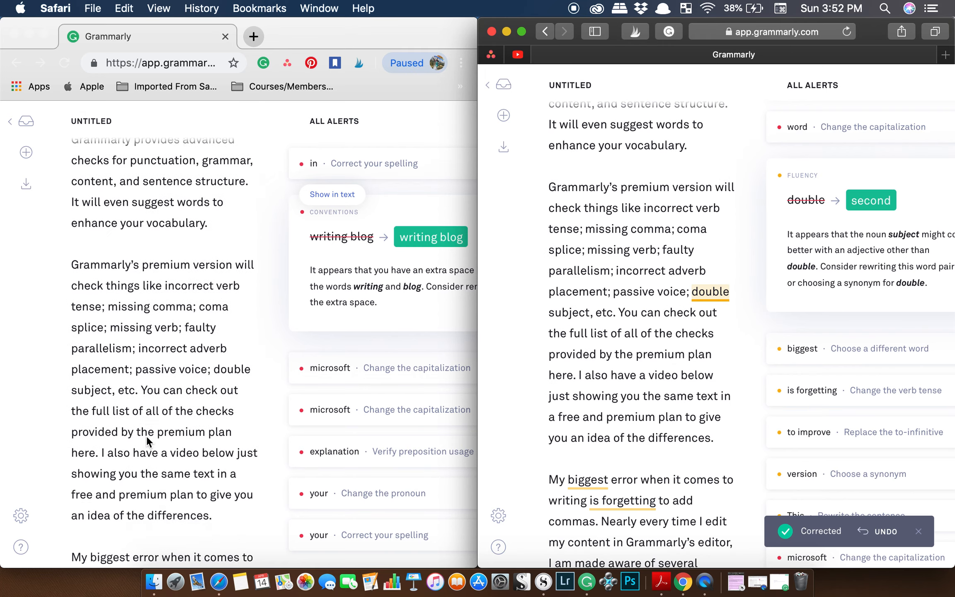
{"action": "scroll", "coordinate": [146, 436], "scroll_direction": "down", "scroll_amount": 2}
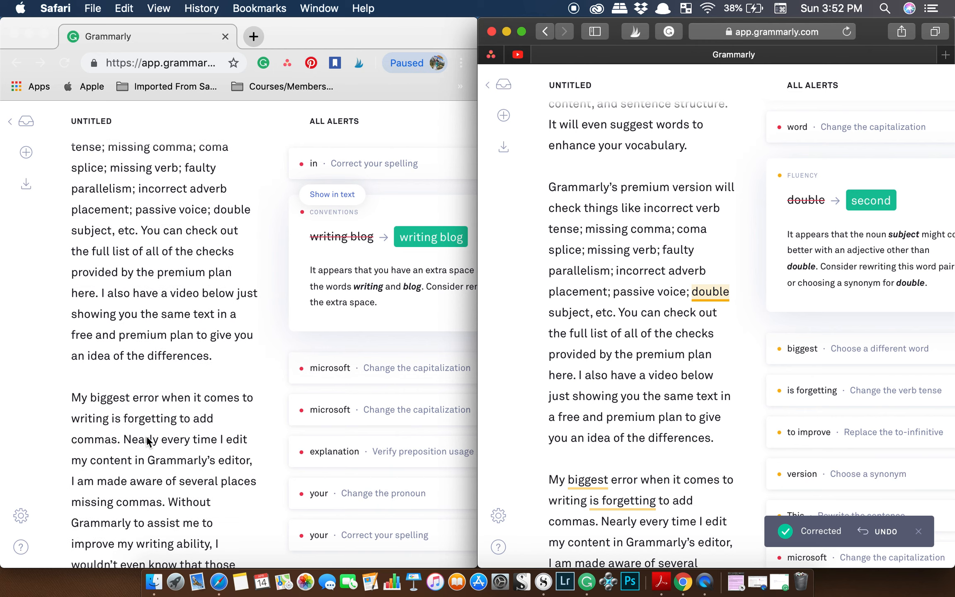
{"action": "left_click", "coordinate": [708, 292]}
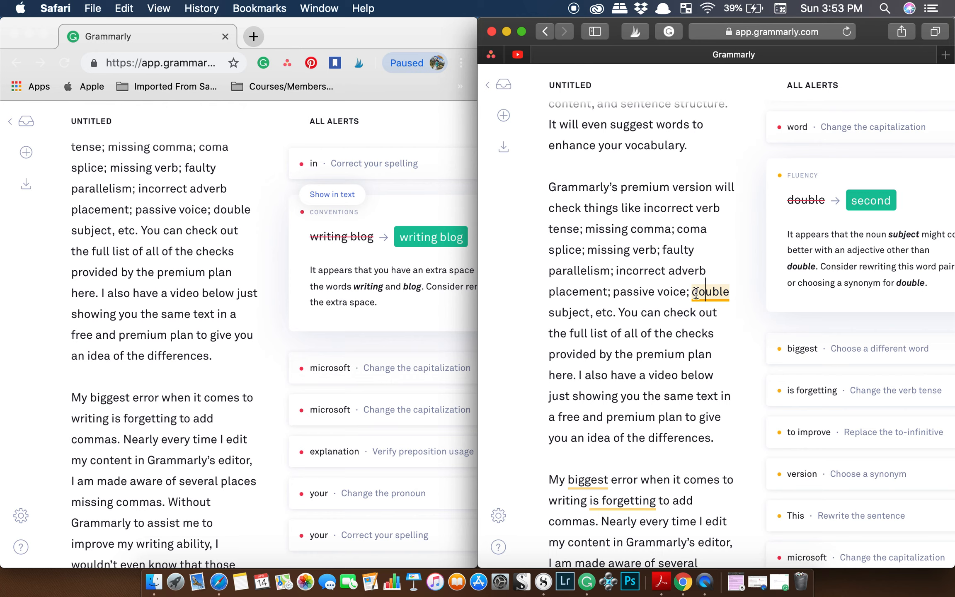
In the Safari document, accept "most significant" as the replacement for "biggest" in the paragraph about forgetting commas
{"action": "scroll", "coordinate": [580, 422], "scroll_direction": "down", "scroll_amount": 10}
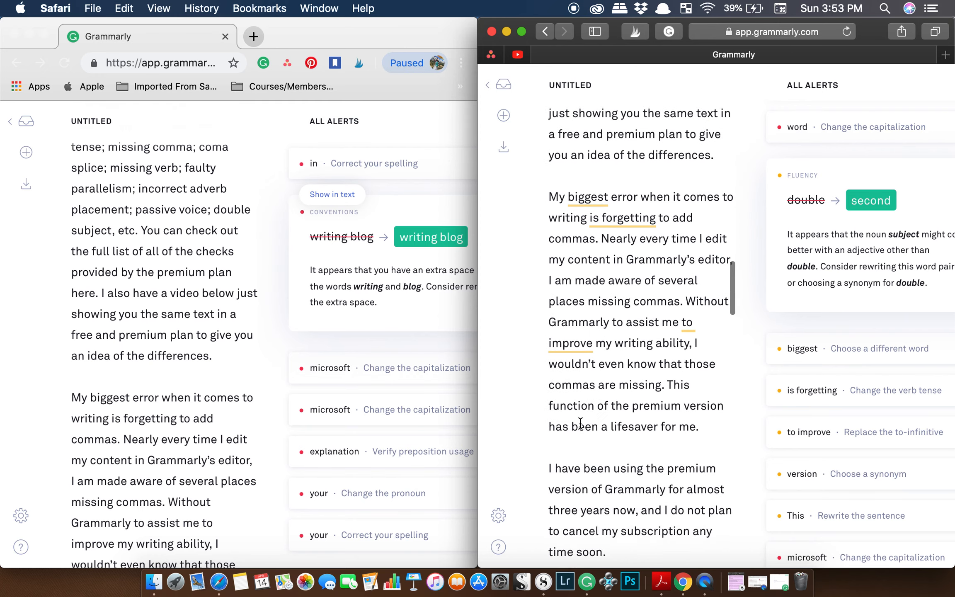
{"action": "scroll", "coordinate": [211, 417], "scroll_direction": "down", "scroll_amount": 7}
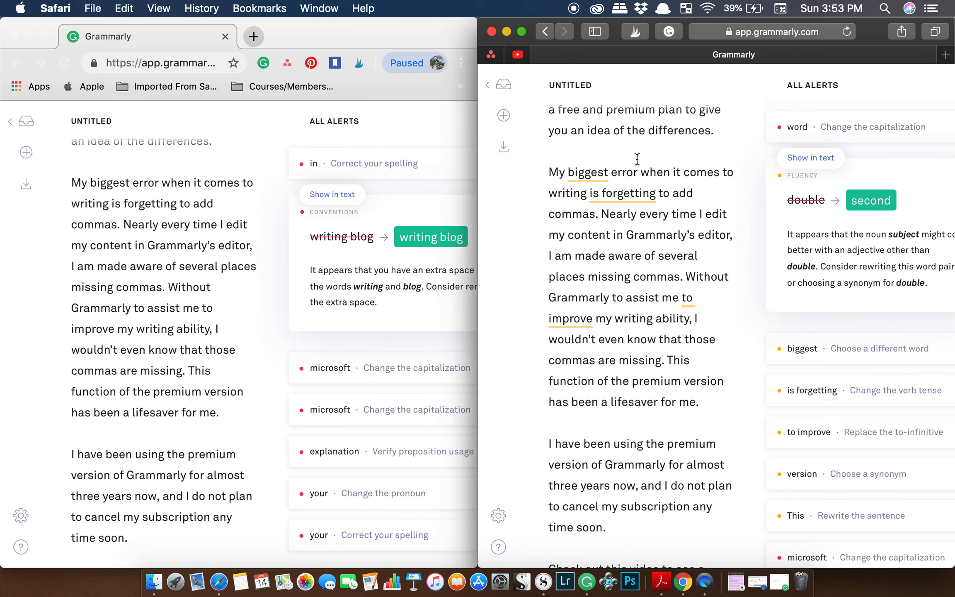
{"action": "left_click", "coordinate": [588, 171]}
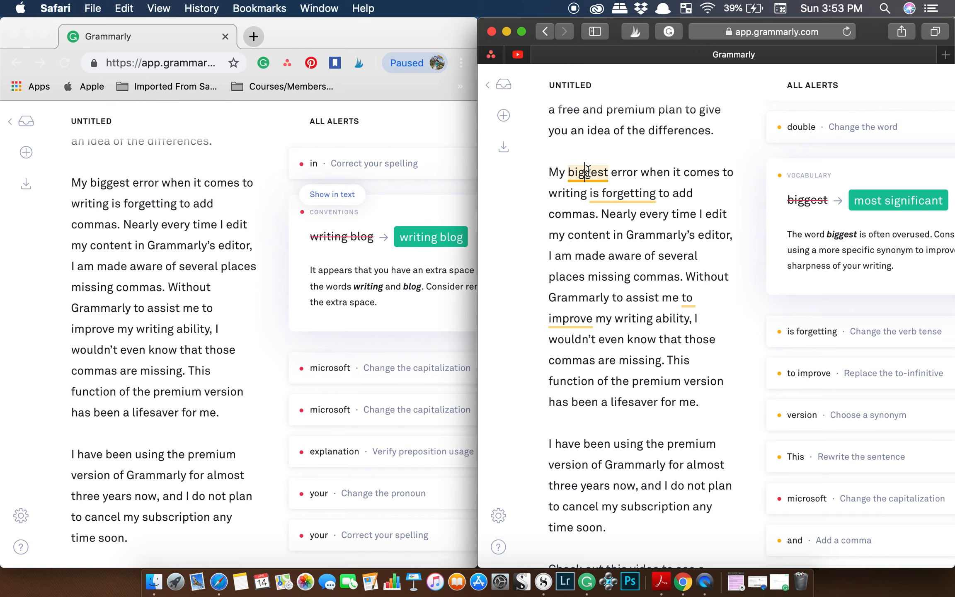
{"action": "left_click", "coordinate": [917, 200]}
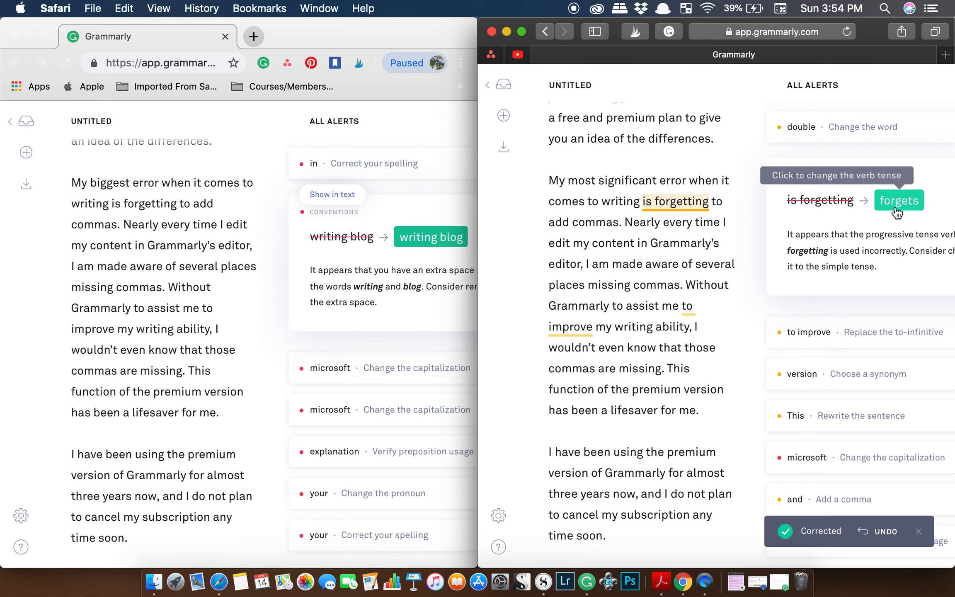
Accept replacing "to improve" with "in improving" before "my writing ability" in the Safari document
{"action": "scroll", "coordinate": [726, 326], "scroll_direction": "down", "scroll_amount": 3}
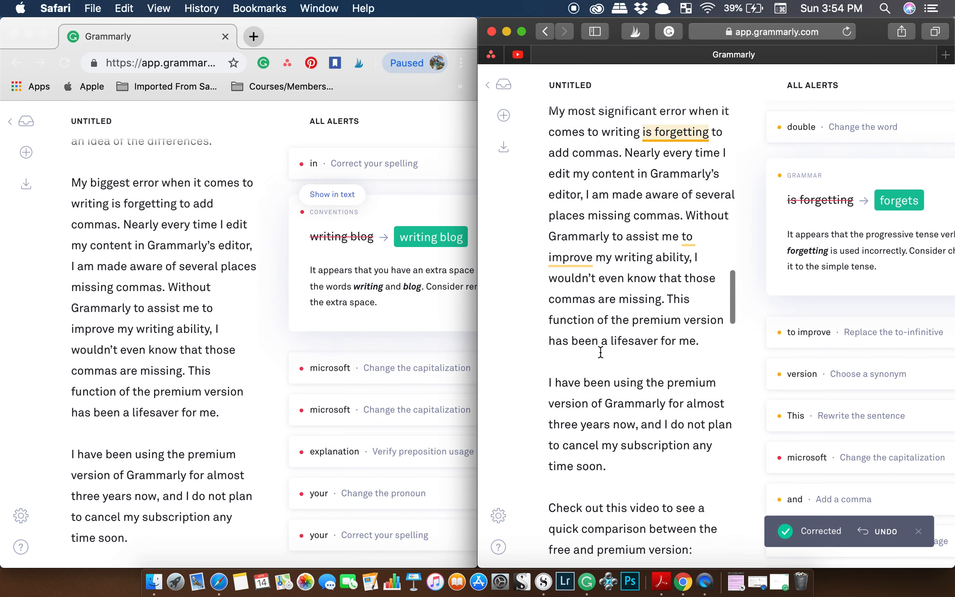
{"action": "left_click", "coordinate": [562, 264]}
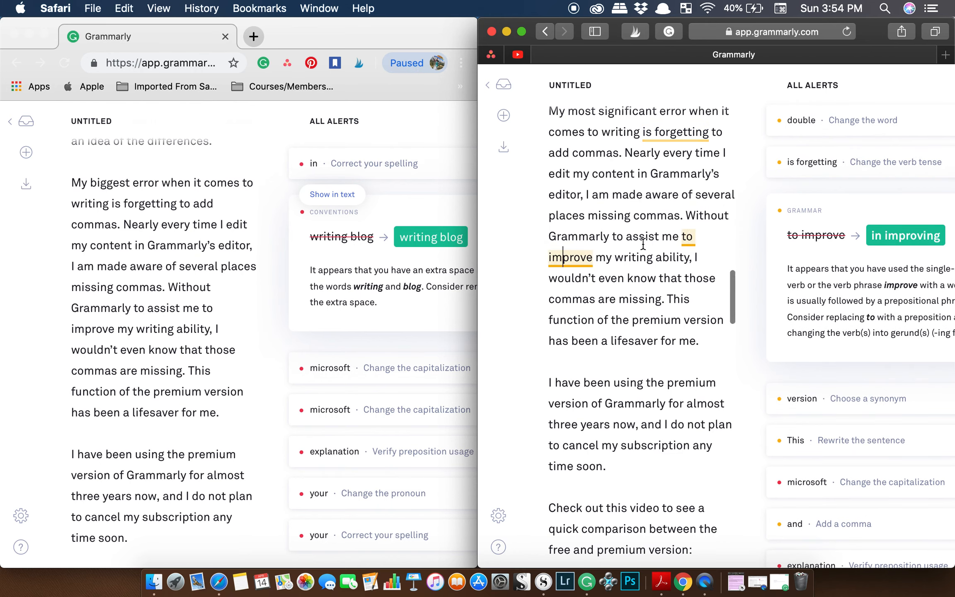
{"action": "left_click", "coordinate": [903, 237]}
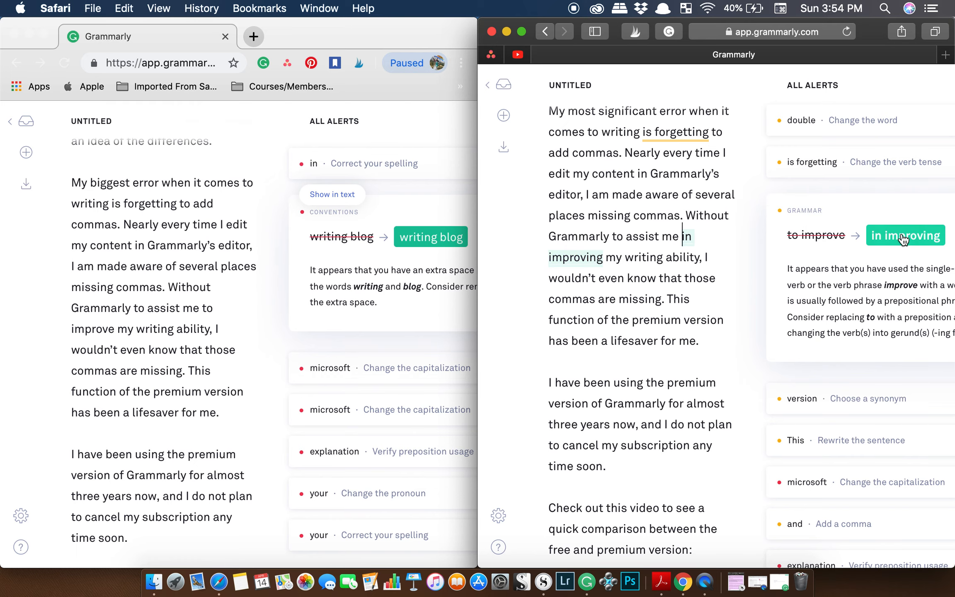
Compare the paragraph about forgetting commas in the Safari document with its counterpart in the Chrome document
{"action": "scroll", "coordinate": [640, 172], "scroll_direction": "up", "scroll_amount": 10}
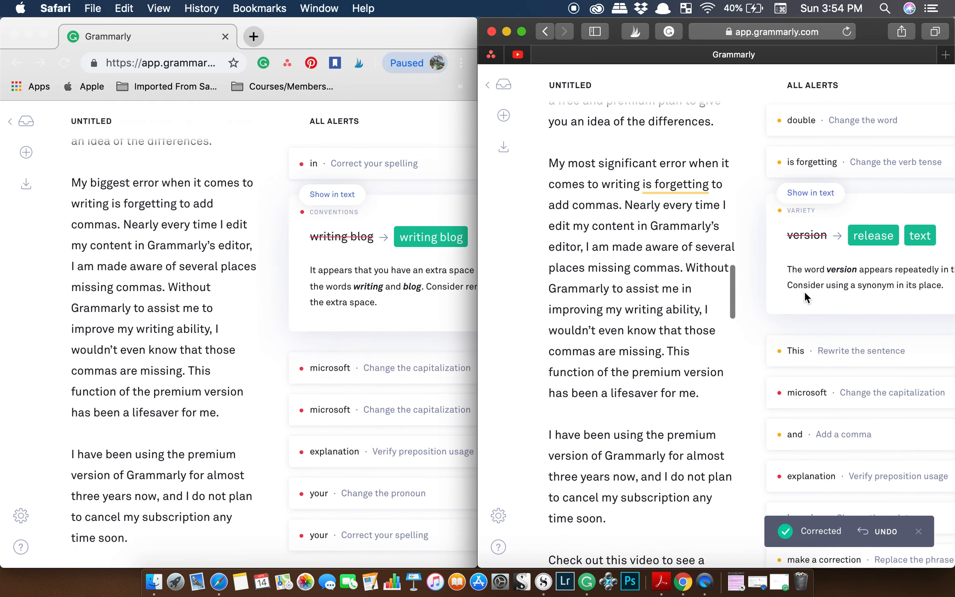
{"action": "left_click", "coordinate": [152, 365]}
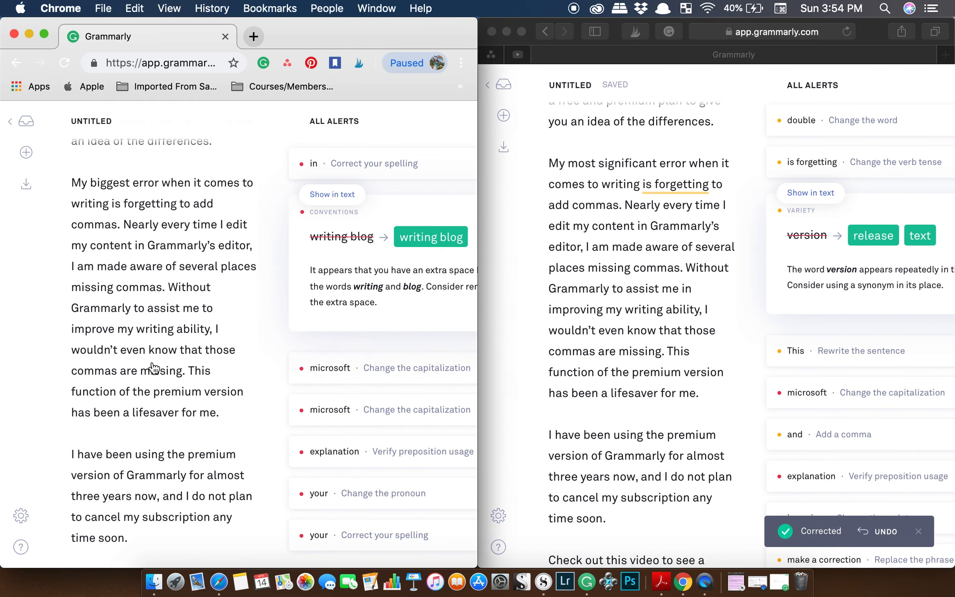
{"action": "scroll", "coordinate": [154, 367], "scroll_direction": "down", "scroll_amount": 6}
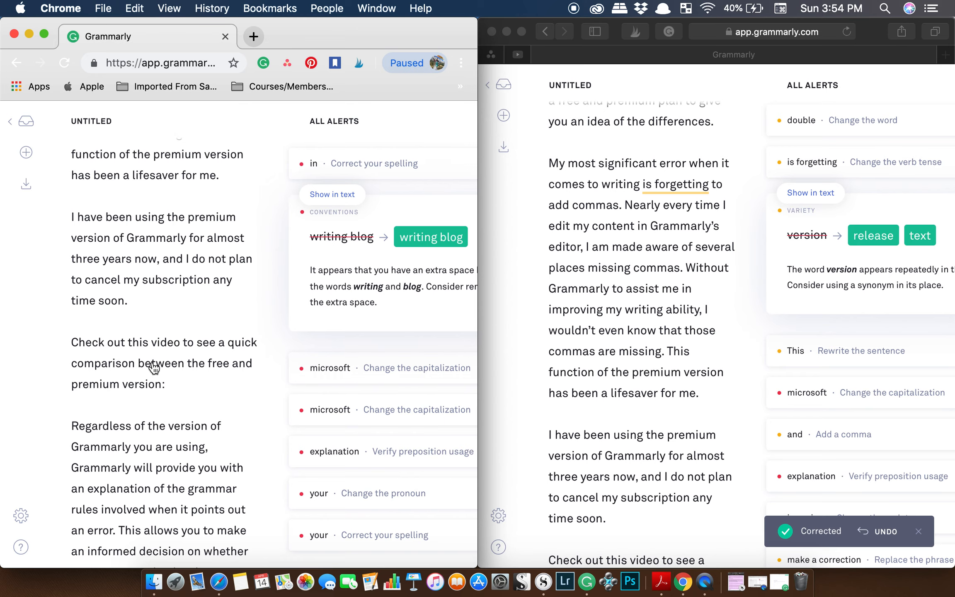
{"action": "scroll", "coordinate": [154, 366], "scroll_direction": "up", "scroll_amount": 5}
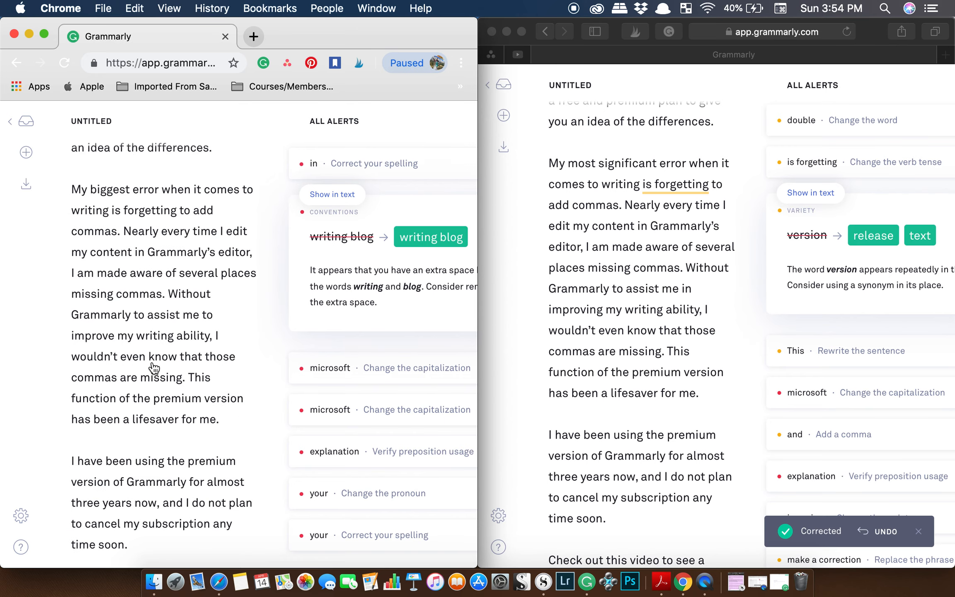
In the "Regardless of the version" paragraph, inspect Safari's alerts for "version" and "This" against the Chrome text
{"action": "left_click", "coordinate": [636, 220]}
{"action": "scroll", "coordinate": [613, 249], "scroll_direction": "down", "scroll_amount": 6}
{"action": "scroll", "coordinate": [613, 249], "scroll_direction": "down", "scroll_amount": 4}
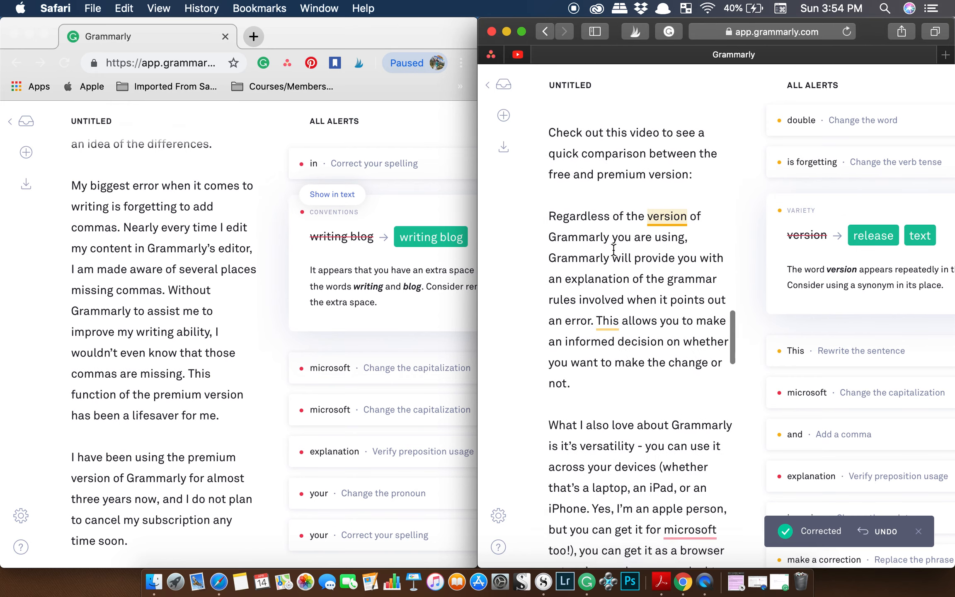
{"action": "scroll", "coordinate": [210, 339], "scroll_direction": "down", "scroll_amount": 5}
{"action": "scroll", "coordinate": [211, 339], "scroll_direction": "down", "scroll_amount": 5}
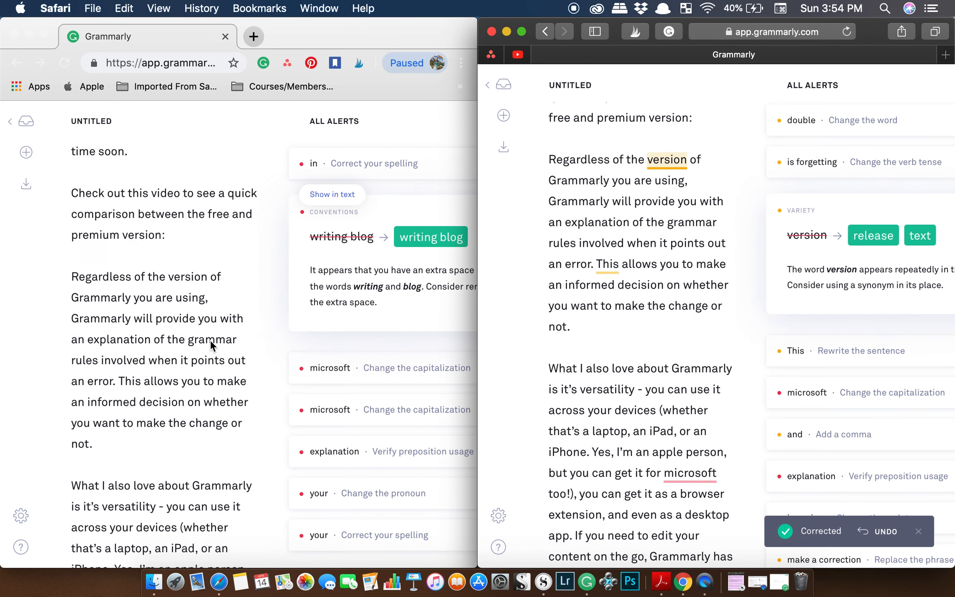
{"action": "left_click", "coordinate": [660, 159]}
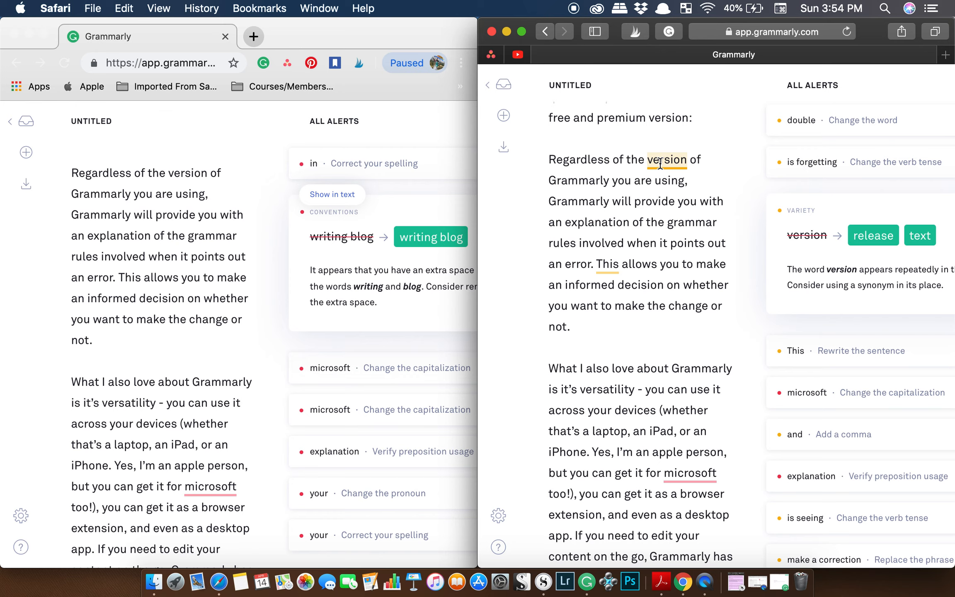
{"action": "left_click", "coordinate": [603, 269]}
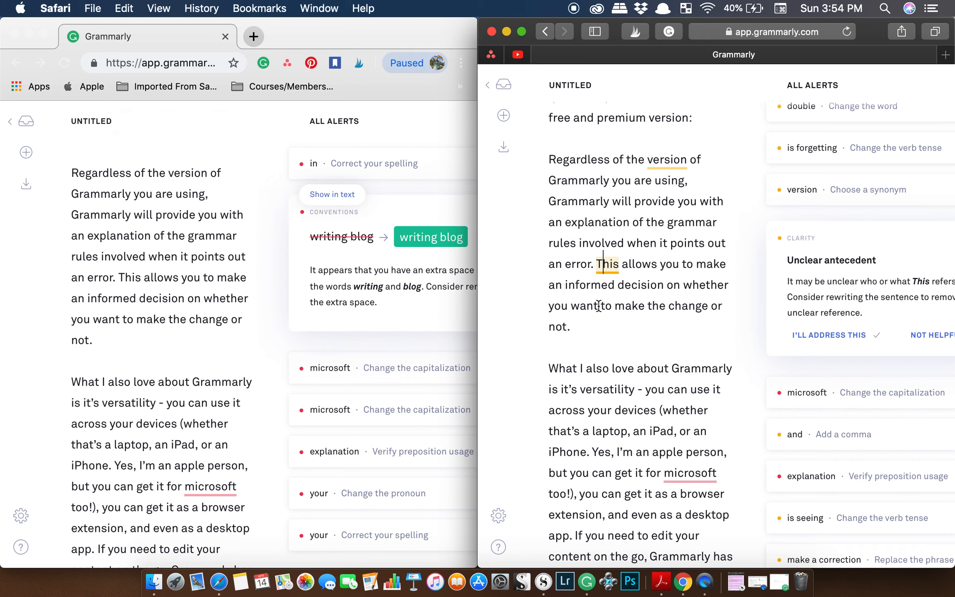
In the Safari paragraph about Grammarly's versatility, accept the capitalization of "microsoft"
{"action": "scroll", "coordinate": [582, 408], "scroll_direction": "down", "scroll_amount": 5}
{"action": "left_click", "coordinate": [690, 252]}
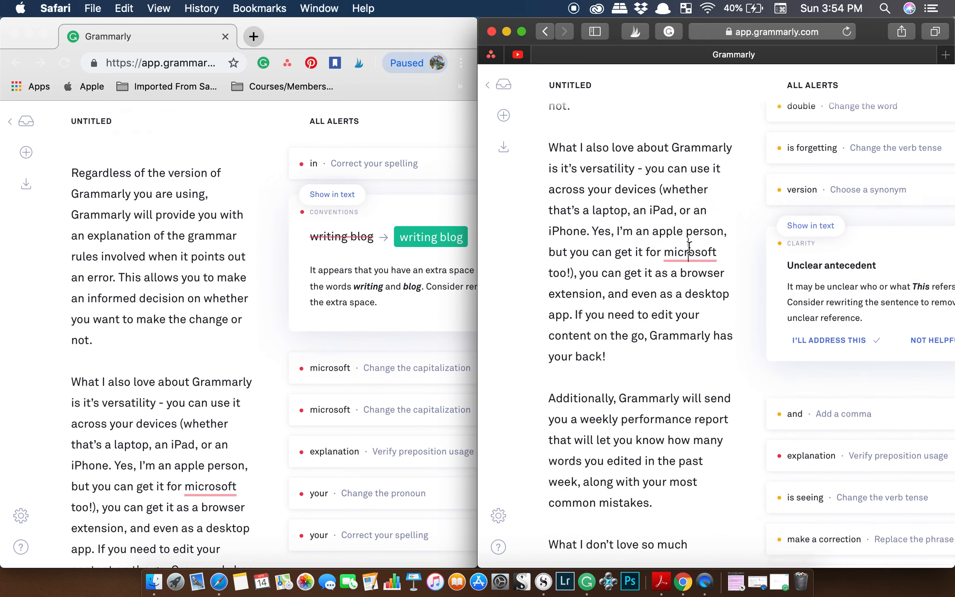
{"action": "left_click", "coordinate": [891, 250]}
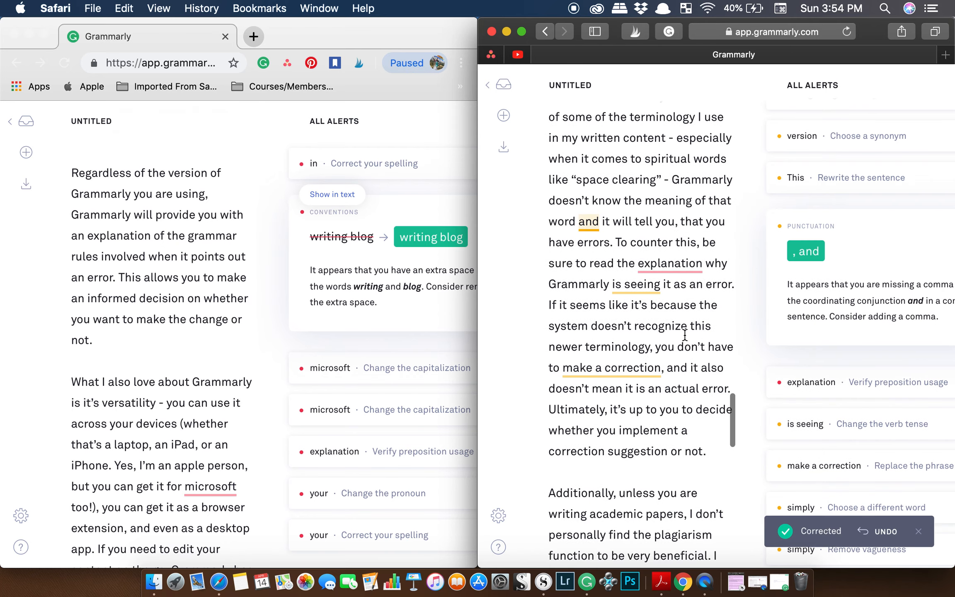
Compare the "What I don't love so much" section in both documents and accept the comma before "and it will tell you" in Safari
{"action": "scroll", "coordinate": [249, 465], "scroll_direction": "down", "scroll_amount": 6}
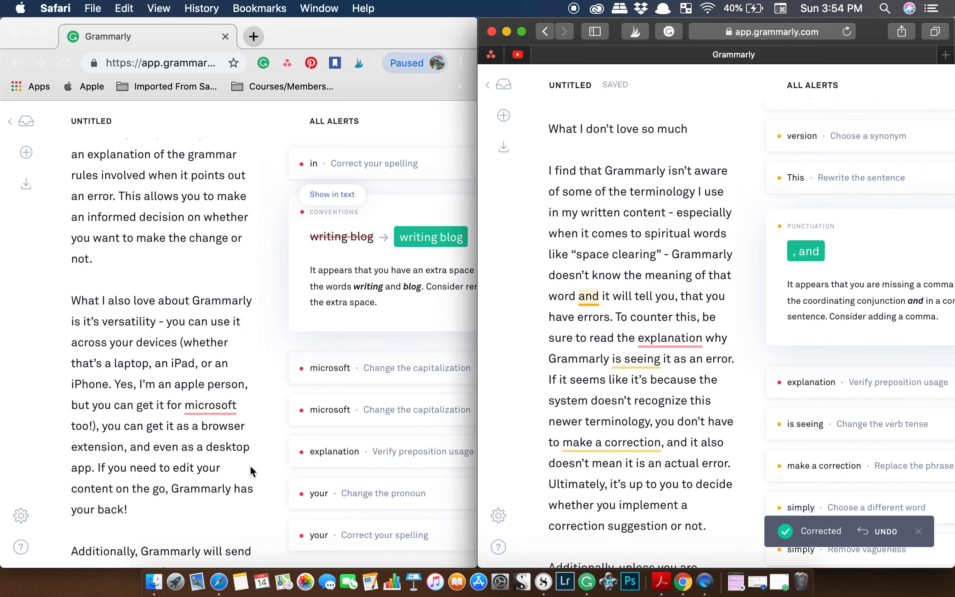
{"action": "scroll", "coordinate": [188, 396], "scroll_direction": "down", "scroll_amount": 3}
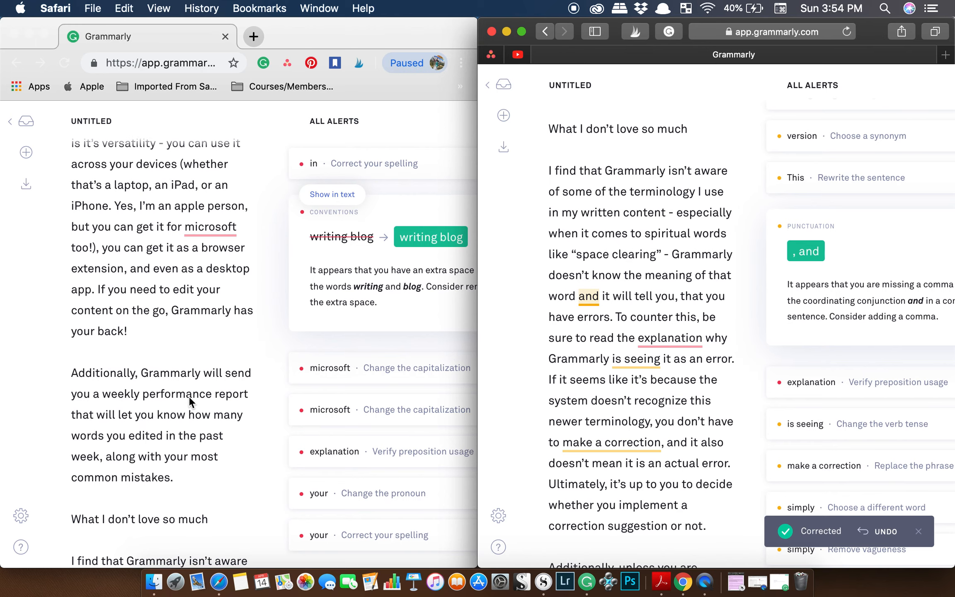
{"action": "scroll", "coordinate": [189, 396], "scroll_direction": "down", "scroll_amount": 6}
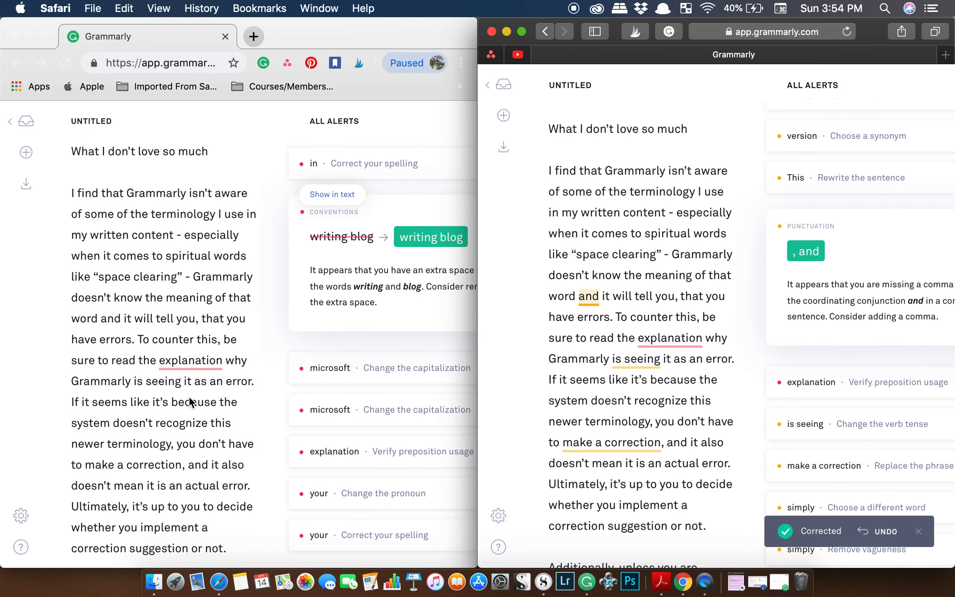
{"action": "scroll", "coordinate": [189, 401], "scroll_direction": "up", "scroll_amount": 1}
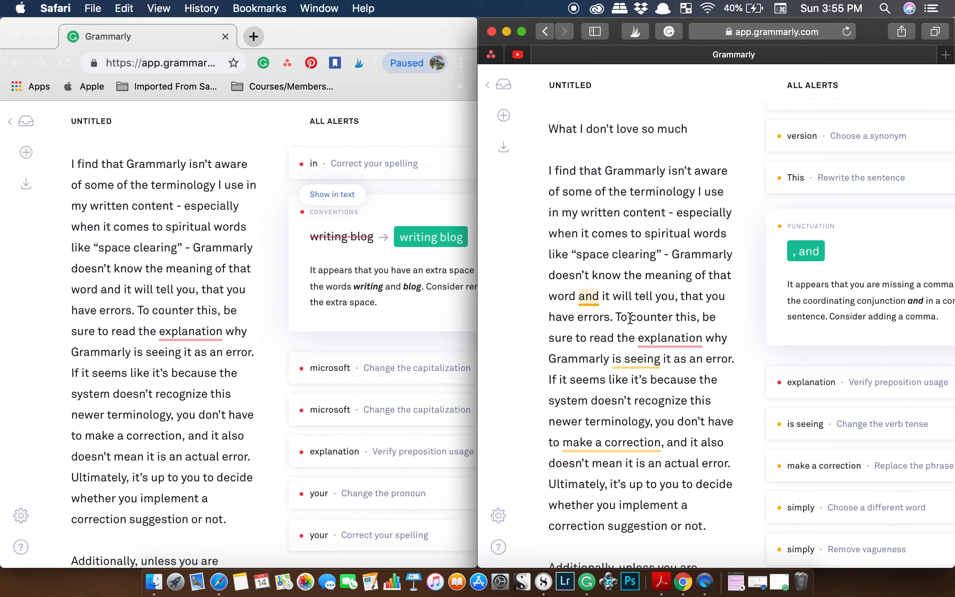
{"action": "left_click", "coordinate": [808, 253]}
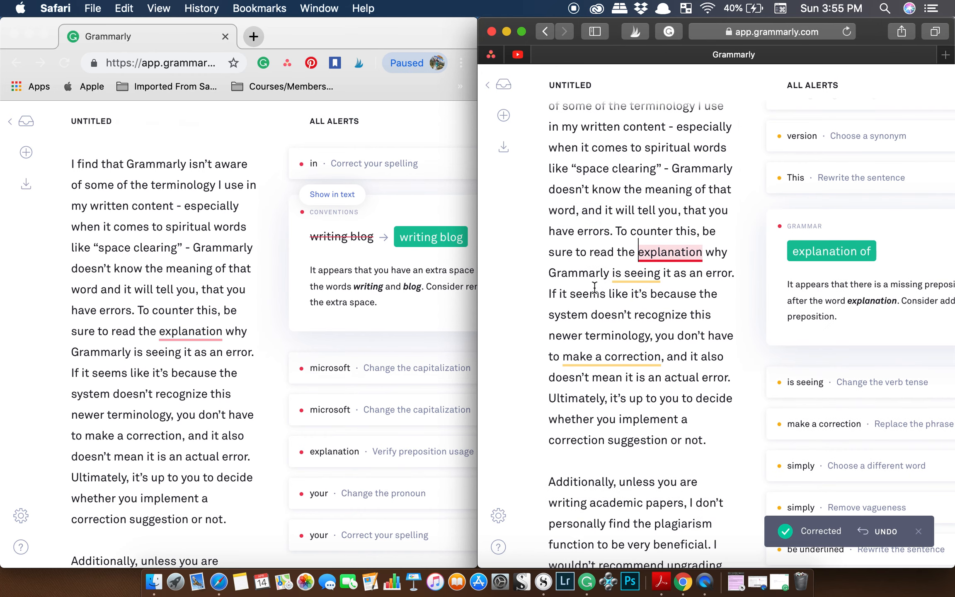
In the Safari paragraph about unrecognized terminology, accept "explanation of" and replace "is seeing" with "sees"
{"action": "scroll", "coordinate": [594, 288], "scroll_direction": "up", "scroll_amount": 2}
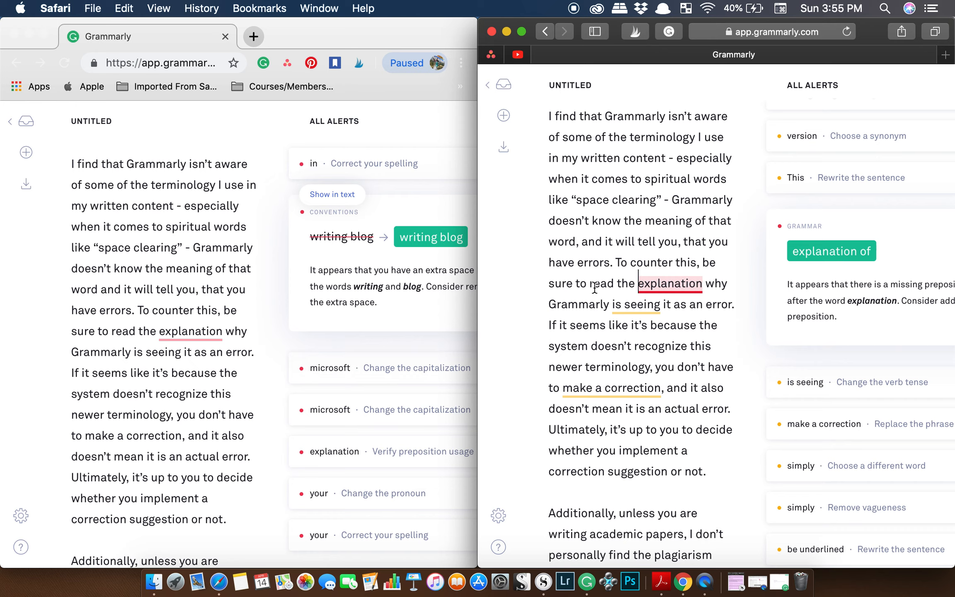
{"action": "scroll", "coordinate": [594, 287], "scroll_direction": "down", "scroll_amount": 5}
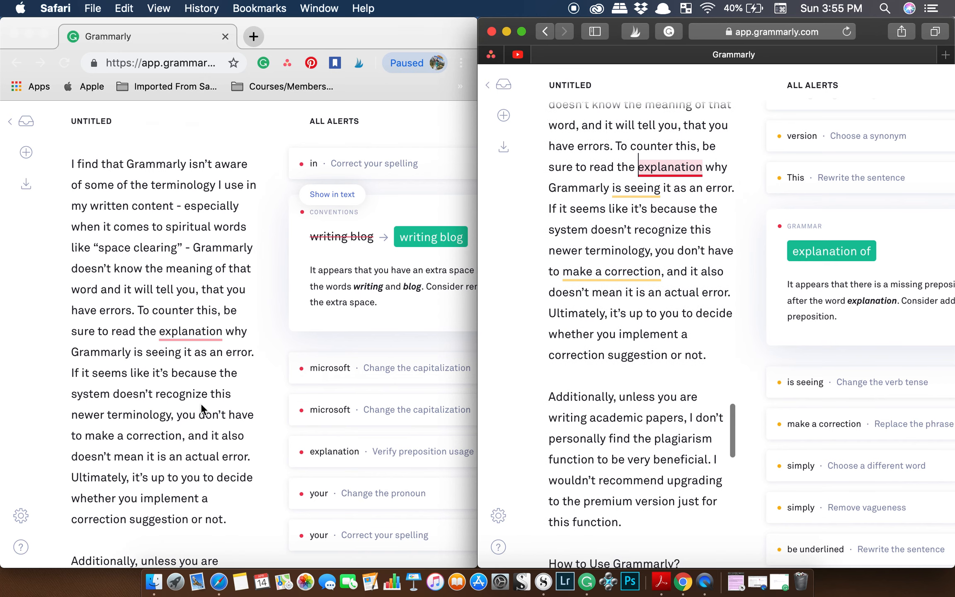
{"action": "scroll", "coordinate": [200, 403], "scroll_direction": "down", "scroll_amount": 7}
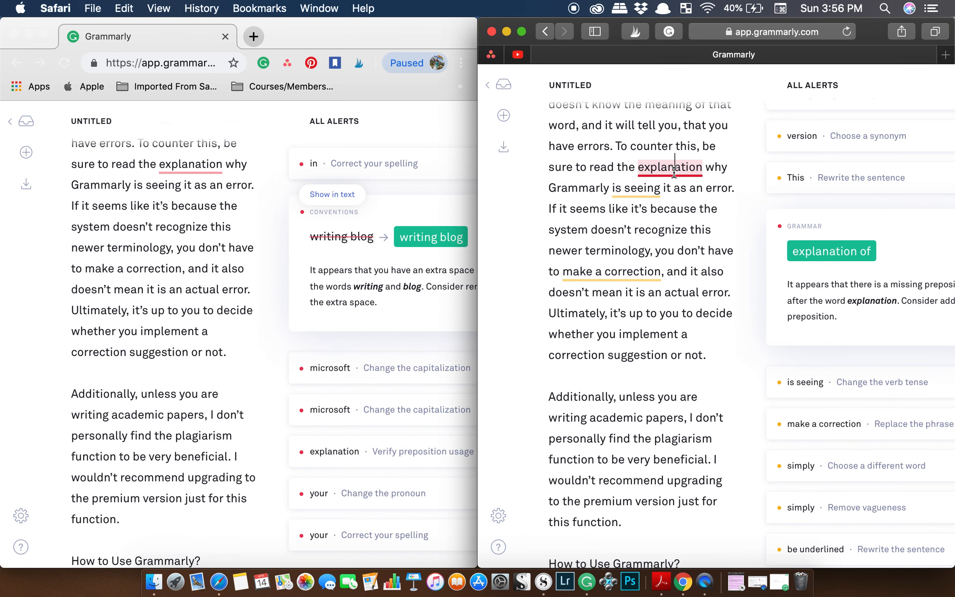
{"action": "left_click", "coordinate": [825, 252]}
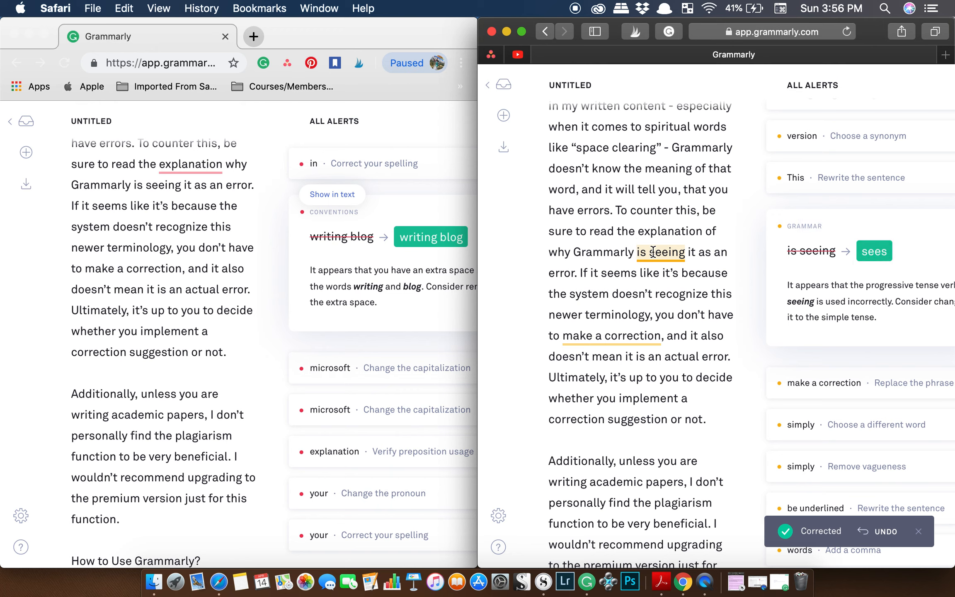
{"action": "left_click", "coordinate": [874, 251]}
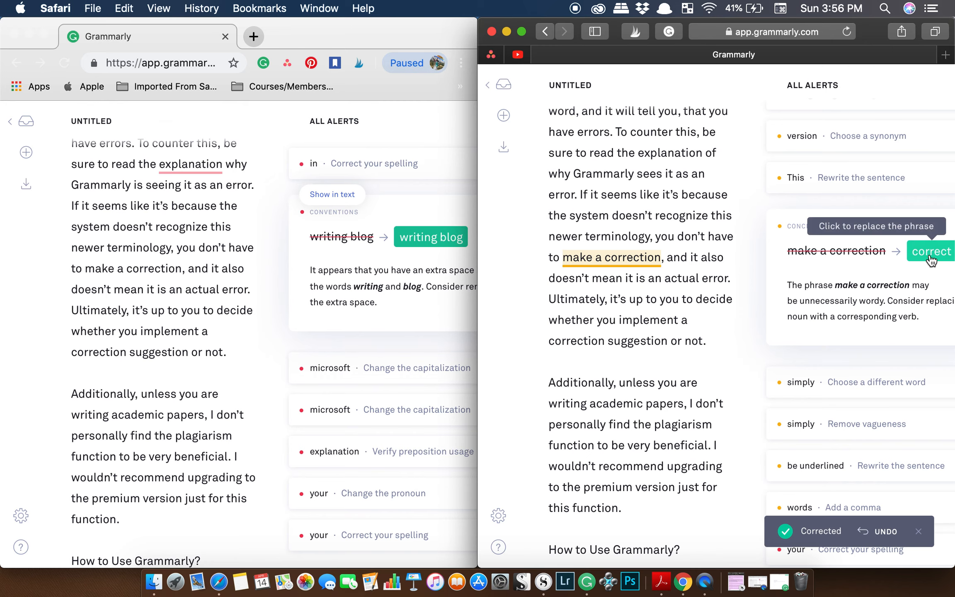
Compare the "How to Use Grammarly?" section in both documents and inspect Safari's alerts for "simply" and "be underlined"
{"action": "scroll", "coordinate": [571, 340], "scroll_direction": "down", "scroll_amount": 5}
{"action": "scroll", "coordinate": [571, 341], "scroll_direction": "down", "scroll_amount": 6}
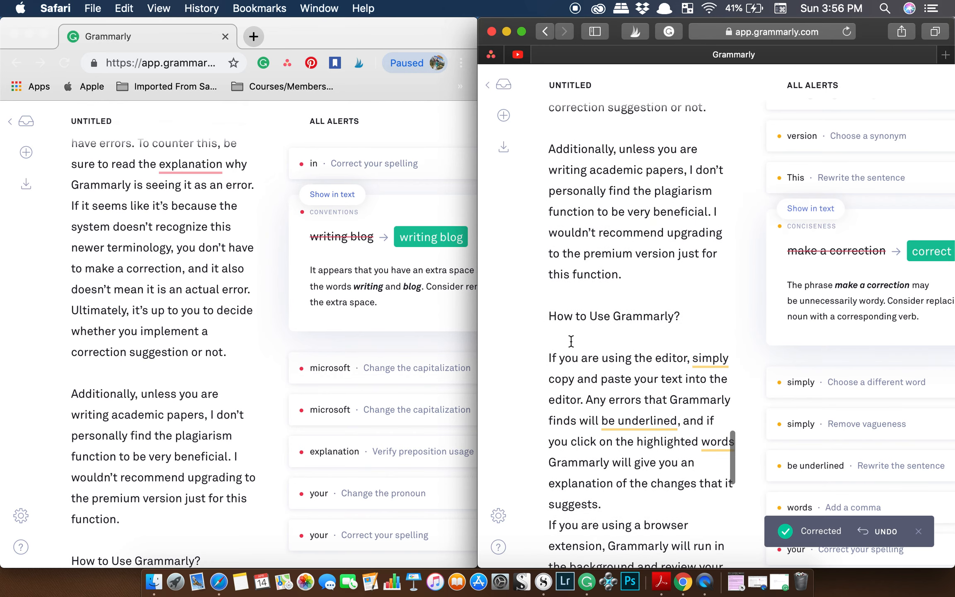
{"action": "scroll", "coordinate": [143, 383], "scroll_direction": "down", "scroll_amount": 1}
{"action": "scroll", "coordinate": [143, 384], "scroll_direction": "down", "scroll_amount": 10}
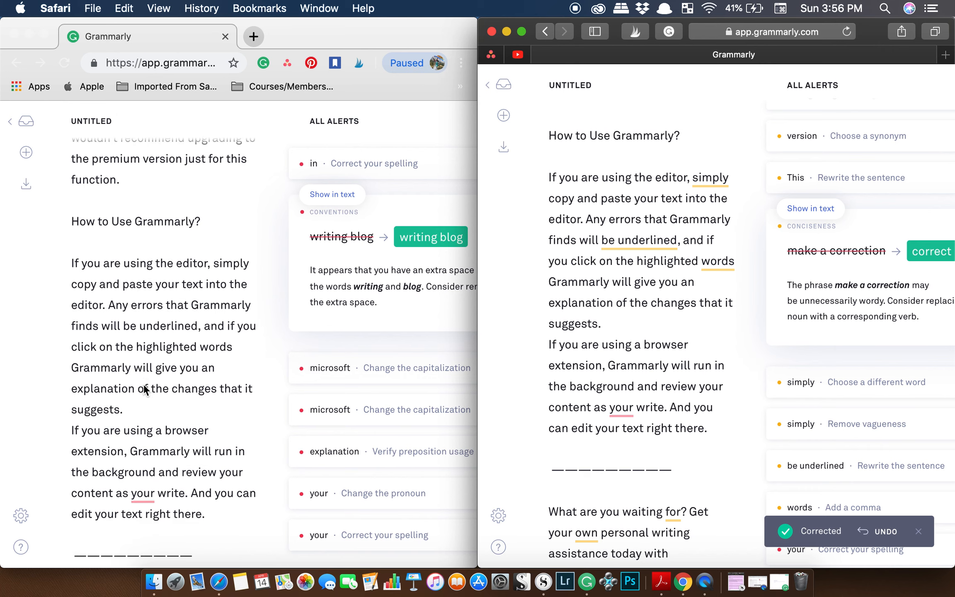
{"action": "left_click", "coordinate": [710, 179]}
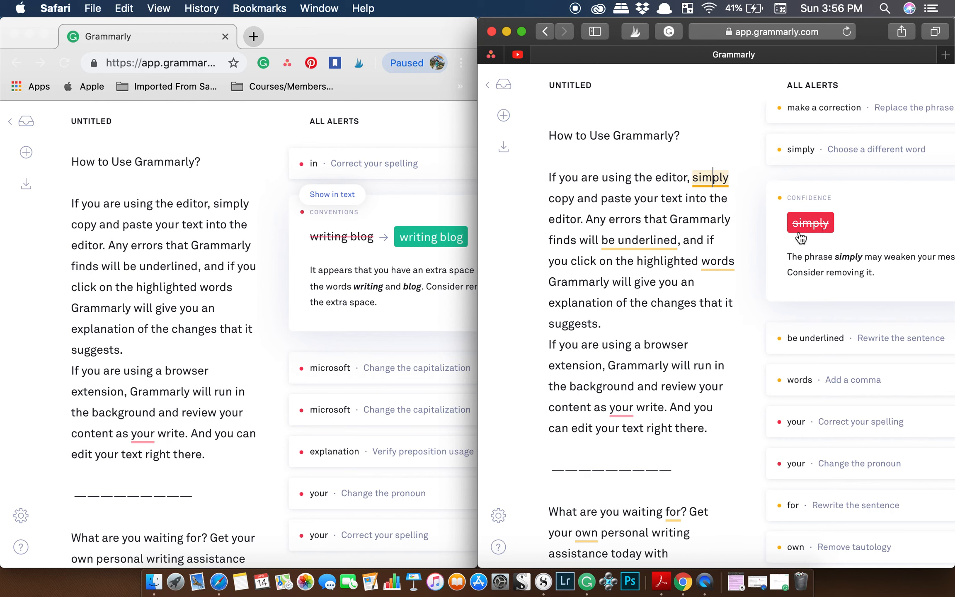
{"action": "scroll", "coordinate": [596, 349], "scroll_direction": "down", "scroll_amount": 1}
{"action": "scroll", "coordinate": [595, 349], "scroll_direction": "down", "scroll_amount": 5}
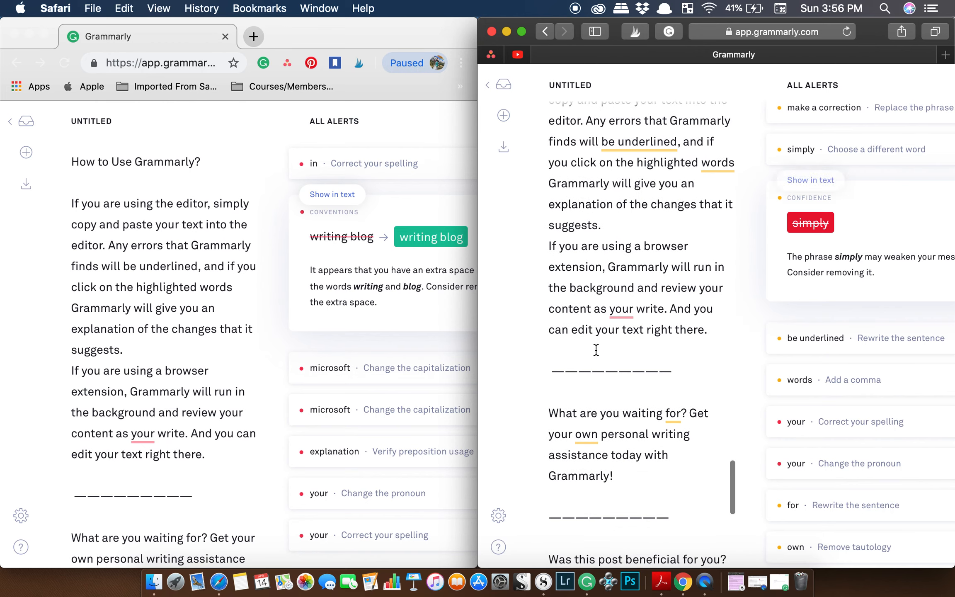
{"action": "scroll", "coordinate": [211, 396], "scroll_direction": "down", "scroll_amount": 3}
{"action": "left_click", "coordinate": [632, 142]}
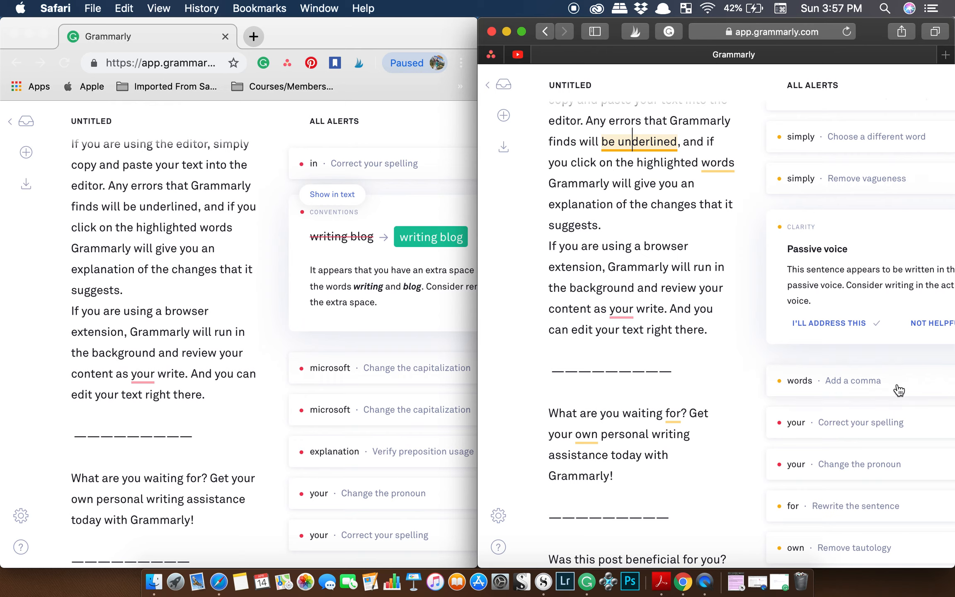
In Safari's "How to Use Grammarly?" section, accept the comma after "highlighted words" and replace "your" with "you" before "write"
{"action": "left_click", "coordinate": [716, 163]}
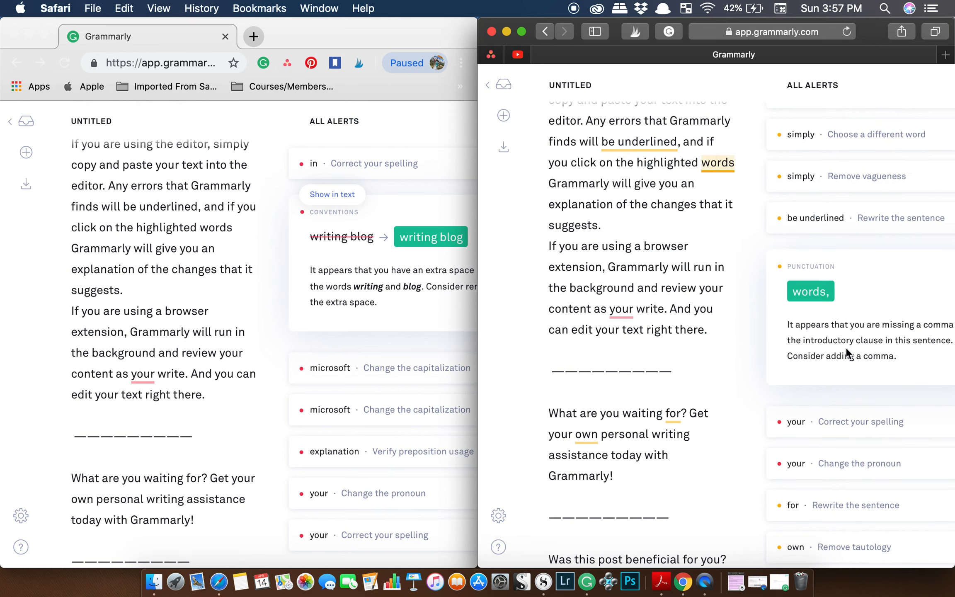
{"action": "left_click", "coordinate": [818, 295]}
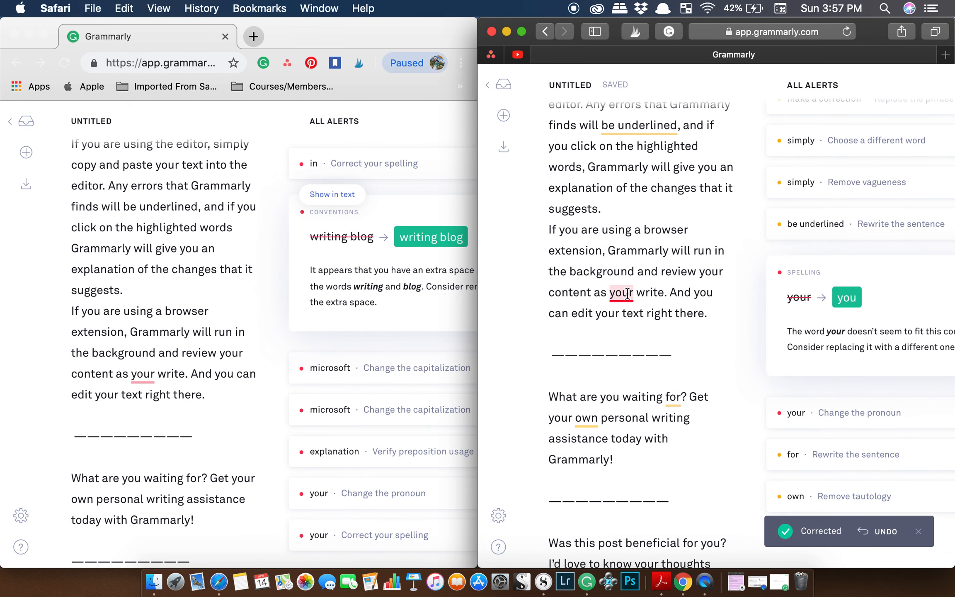
{"action": "left_click", "coordinate": [846, 293]}
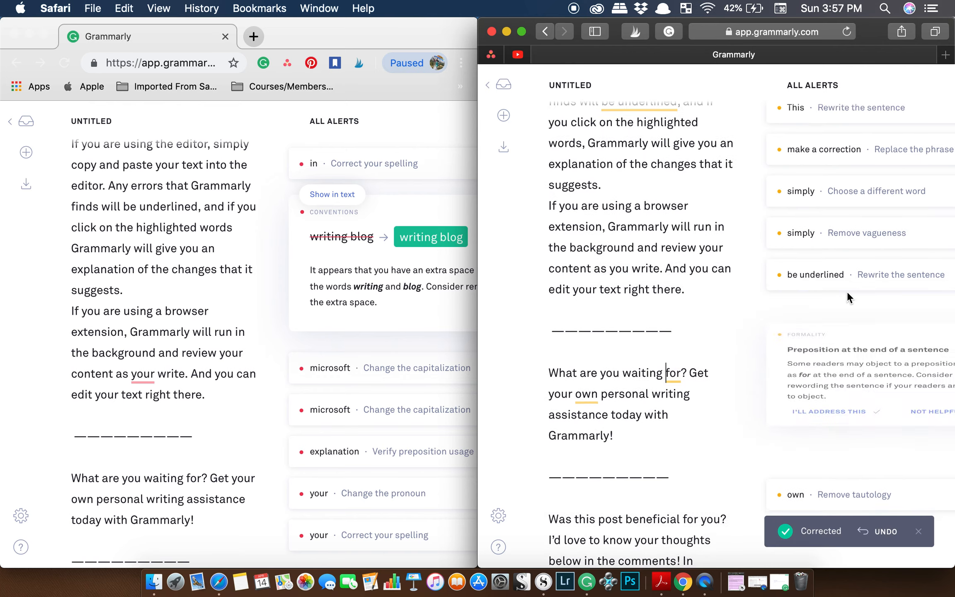
Look over the rest of the Safari article and return both documents to their opening paragraphs
{"action": "scroll", "coordinate": [613, 411], "scroll_direction": "down", "scroll_amount": 10}
{"action": "scroll", "coordinate": [614, 411], "scroll_direction": "up", "scroll_amount": 15}
{"action": "scroll", "coordinate": [614, 412], "scroll_direction": "up", "scroll_amount": 10}
{"action": "scroll", "coordinate": [182, 311], "scroll_direction": "down", "scroll_amount": 5}
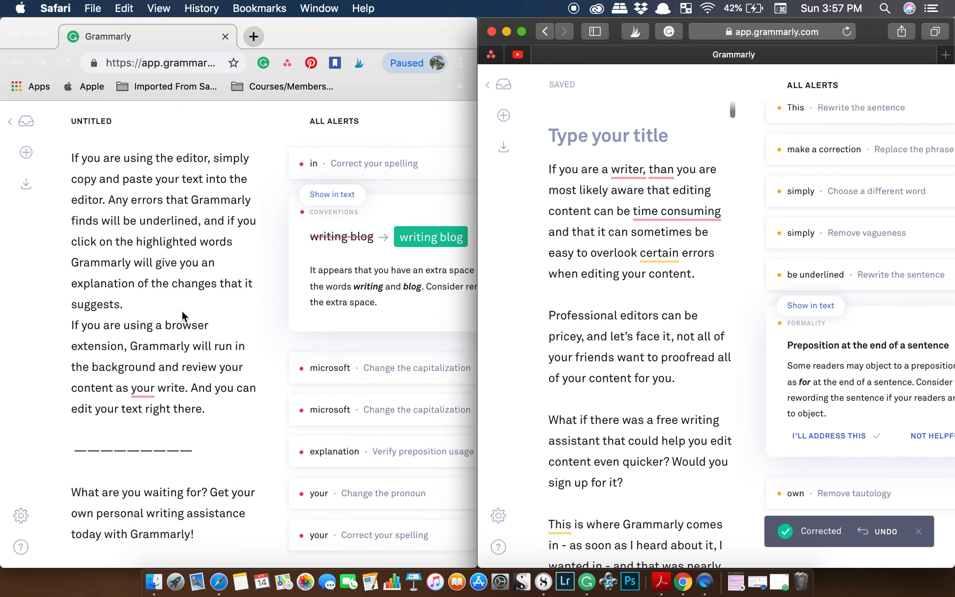
{"action": "scroll", "coordinate": [177, 323], "scroll_direction": "up", "scroll_amount": 10}
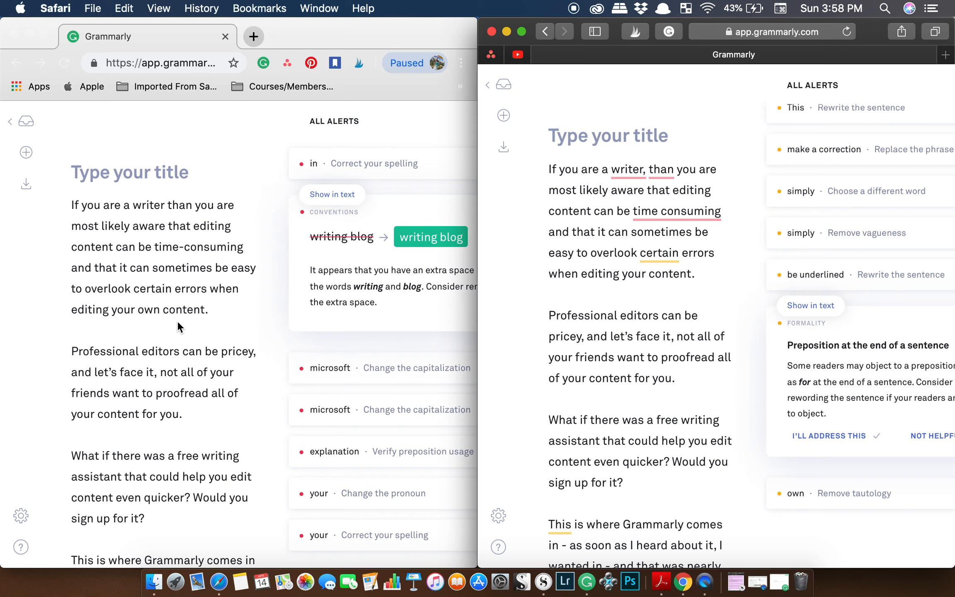
{"action": "right_click", "coordinate": [708, 580]}
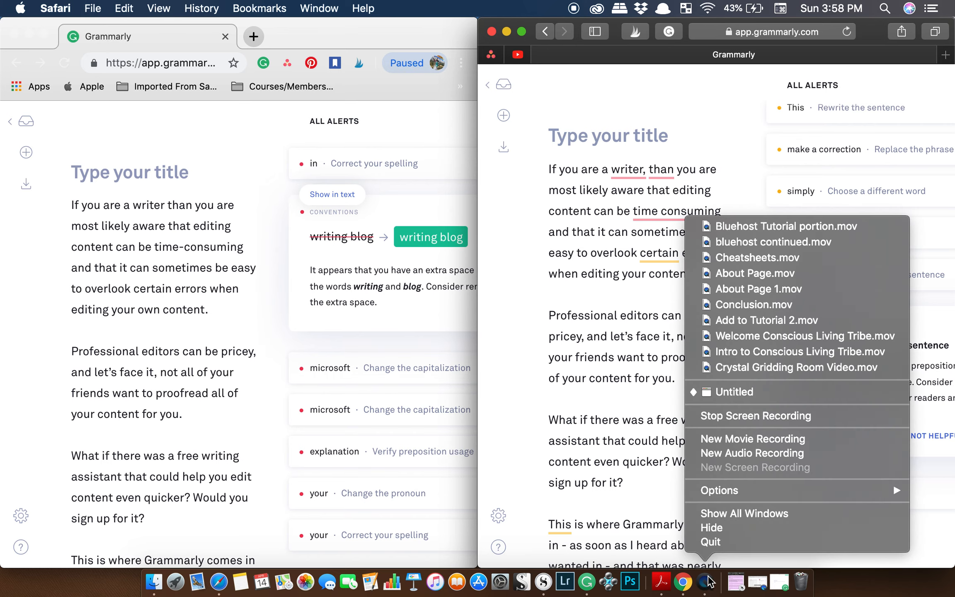